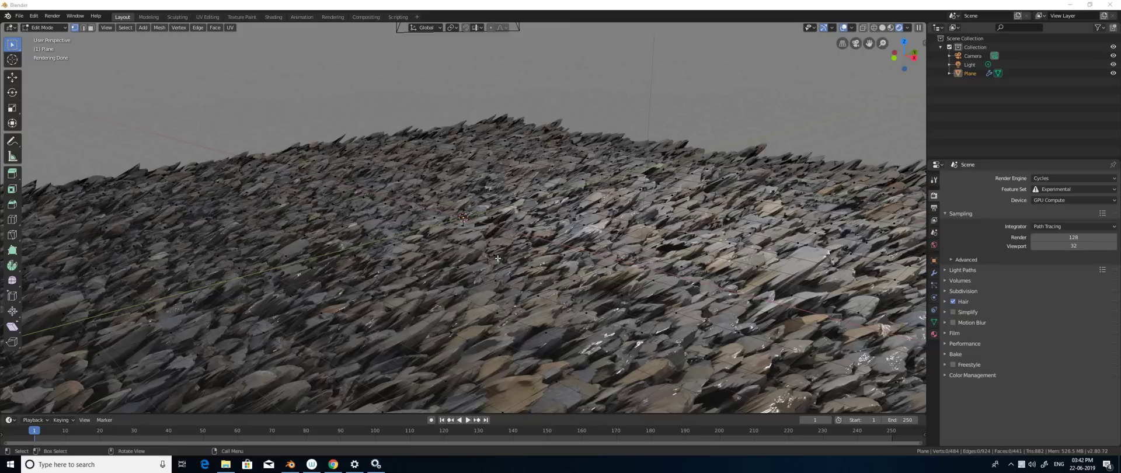
# - Start a new General file, discarding the unsaved rocky scene
pyautogui.click(20, 18)
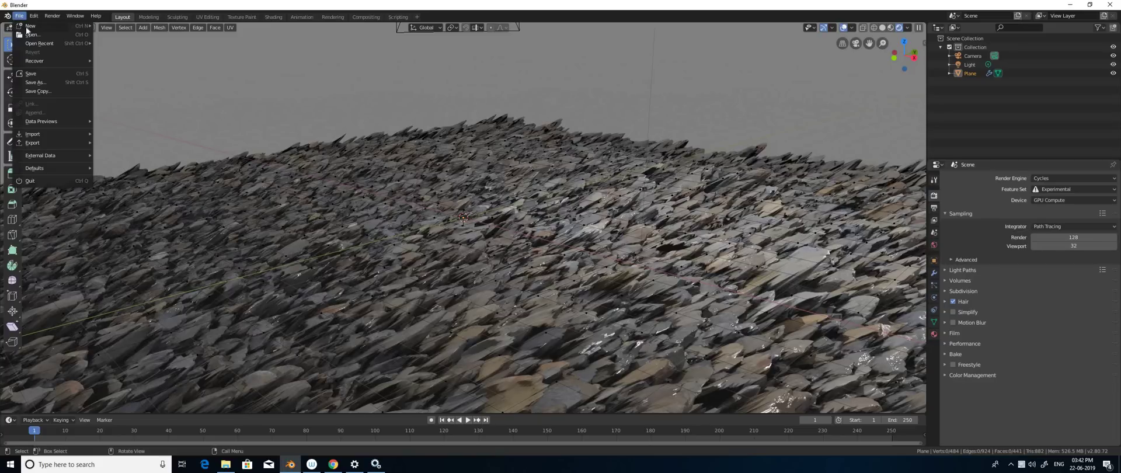
pyautogui.moveTo(28, 26)
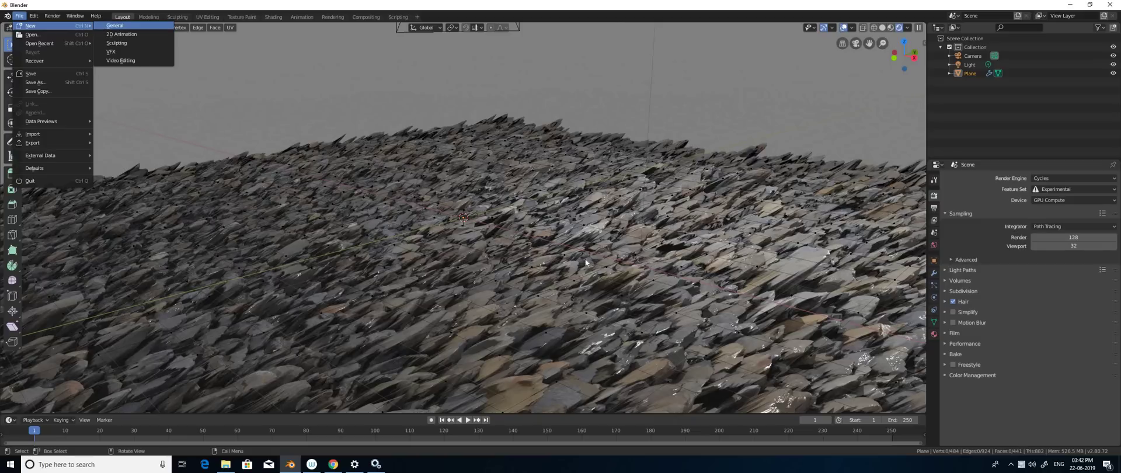
pyautogui.press('Return')
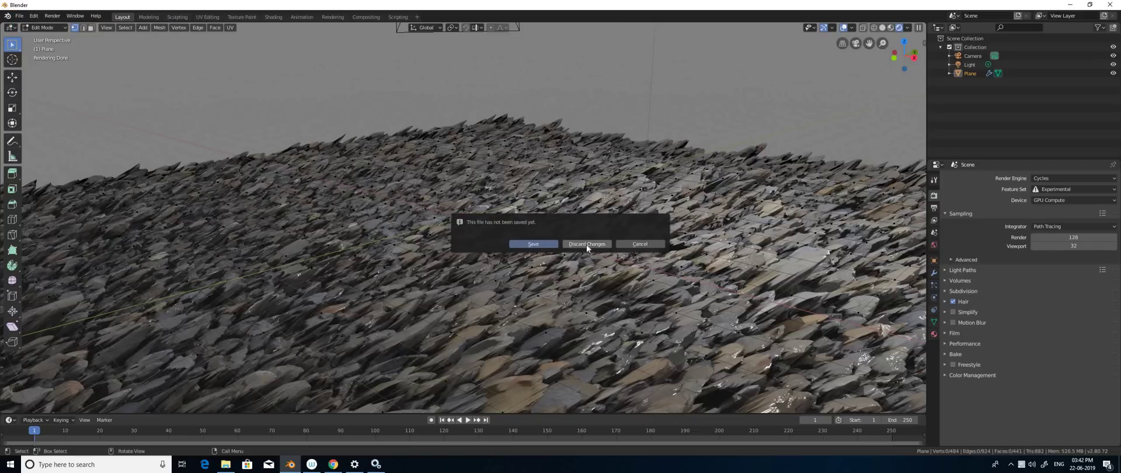
pyautogui.click(586, 244)
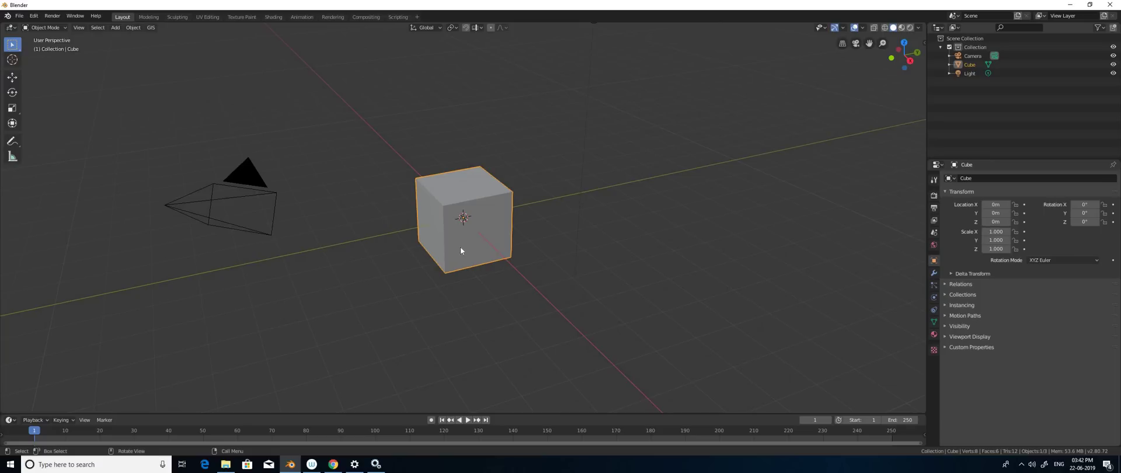
# - Delete the default cube and add a plane scaled to 10
pyautogui.press('x')
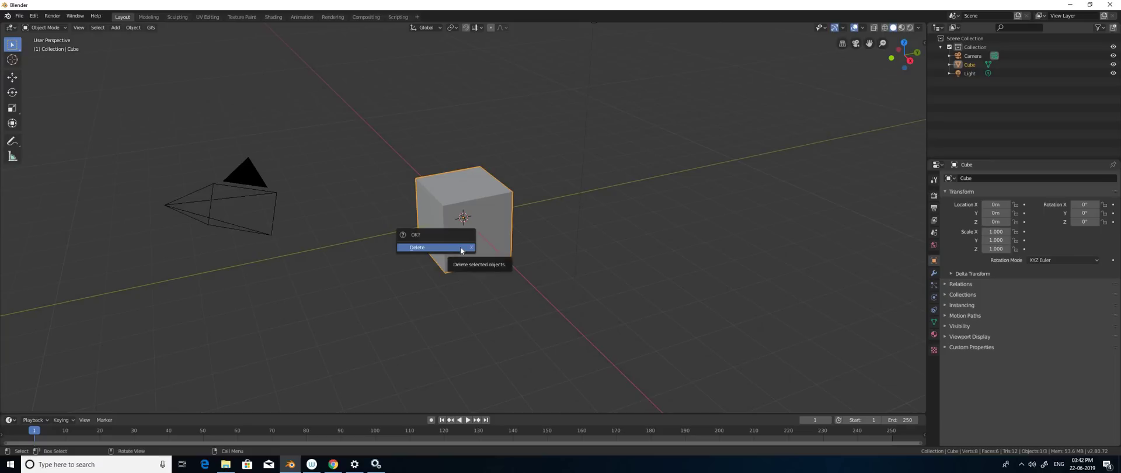
pyautogui.press('Return')
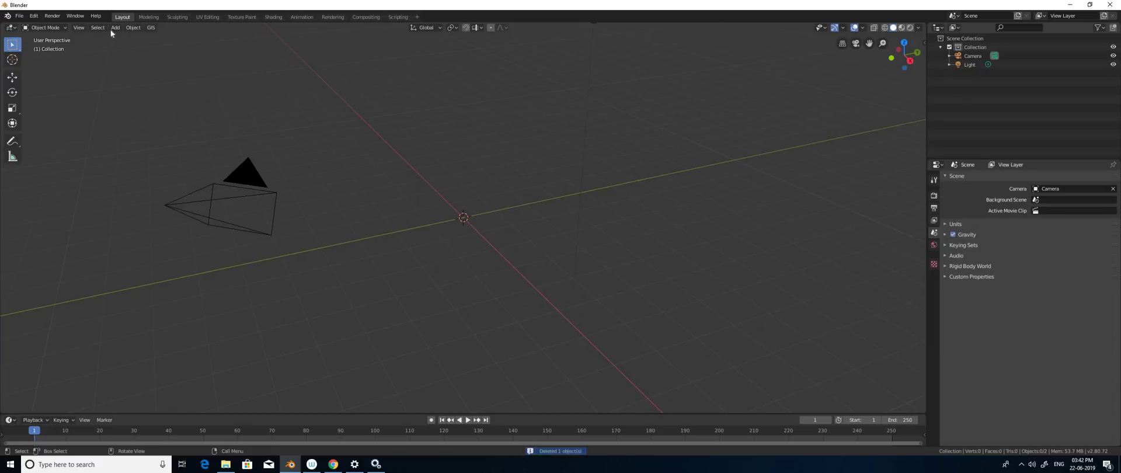
pyautogui.click(115, 27)
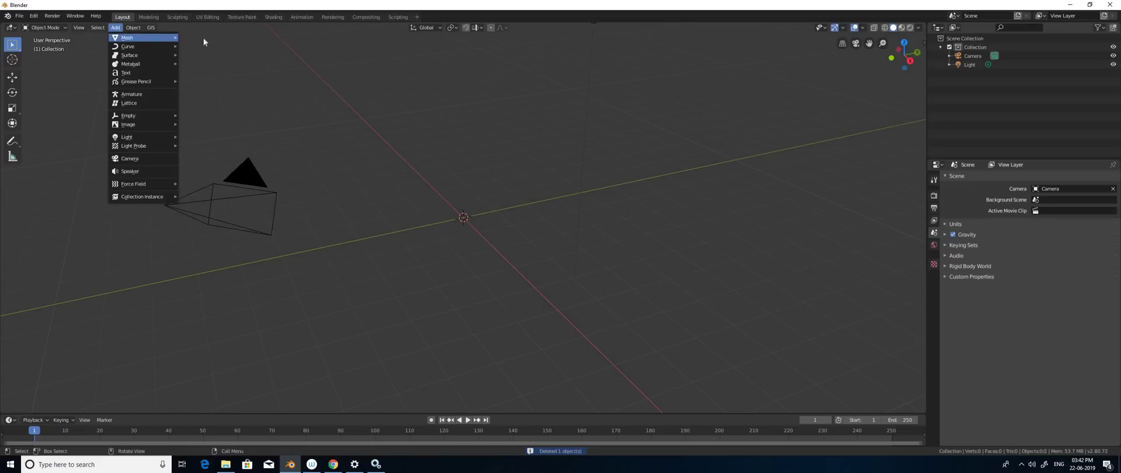
pyautogui.click(199, 37)
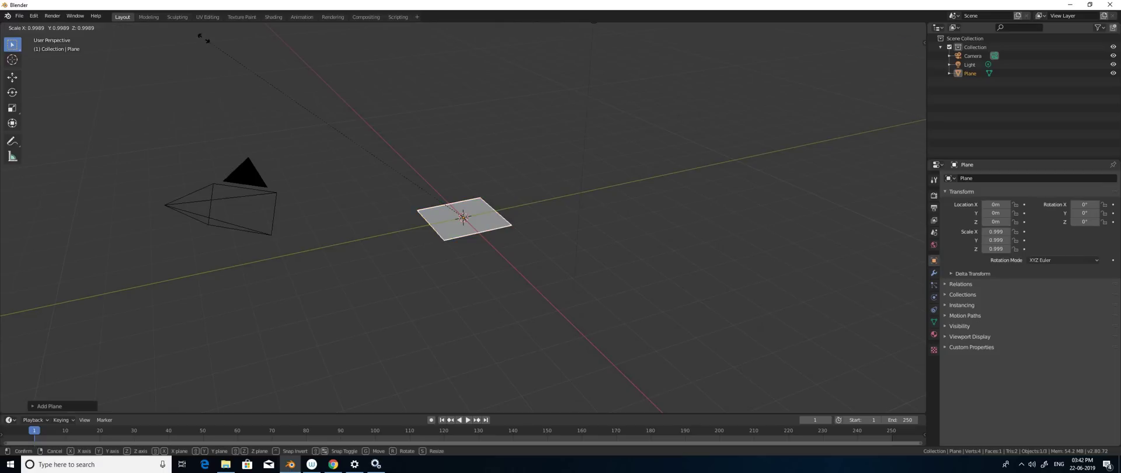
pyautogui.write('s10')
pyautogui.press('Return')
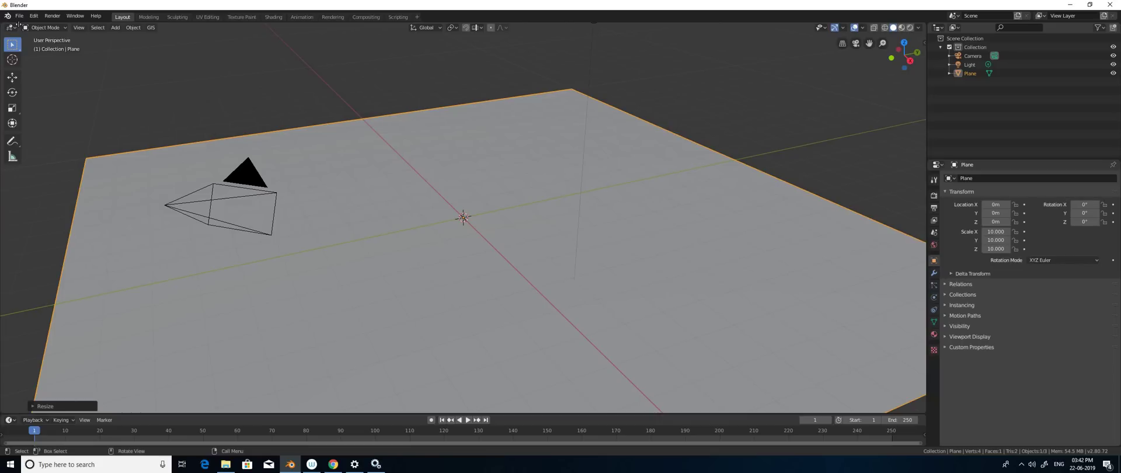
# - Split the 3D view, make the left half a Shader Editor, and create Material.001
pyautogui.moveTo(75, 28); pyautogui.dragTo(408, 35)
pyautogui.moveTo(478, 35); pyautogui.dragTo(477, 35)
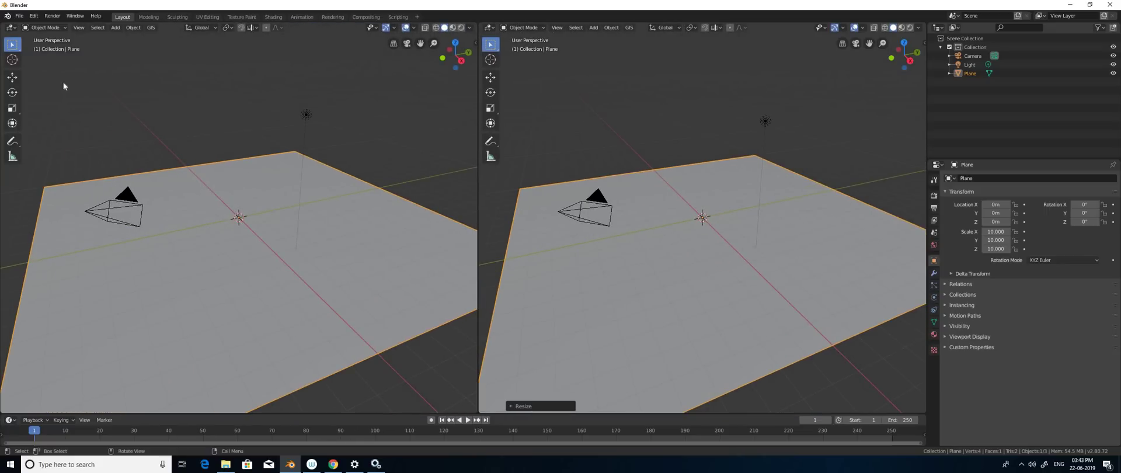
pyautogui.click(14, 30)
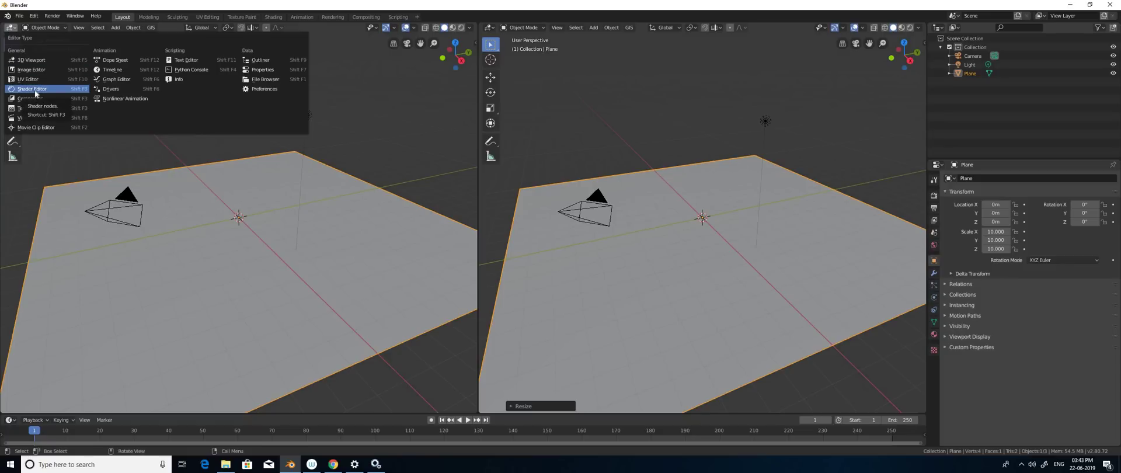
pyautogui.click(35, 90)
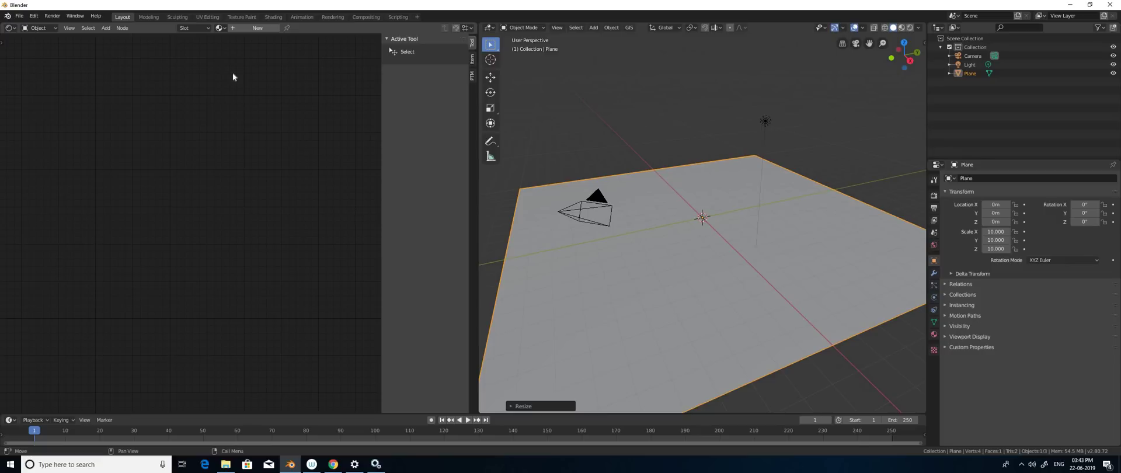
pyautogui.click(240, 29)
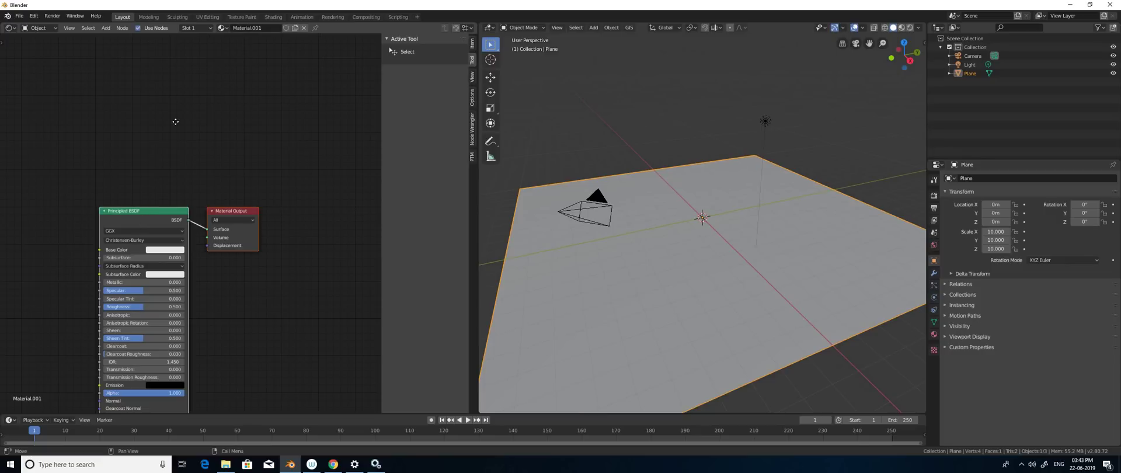
pyautogui.moveTo(117, 269); pyautogui.dragTo(157, 167, button='middle')
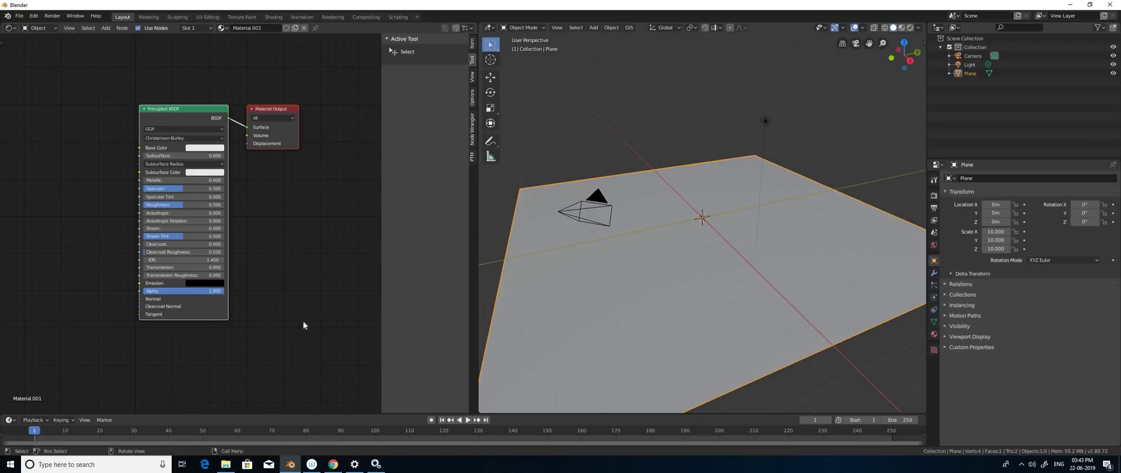
# - Drag Rocks06_col, disp, nrm and rgh JPGs from File Explorer into the Shader Editor
pyautogui.click(225, 465)
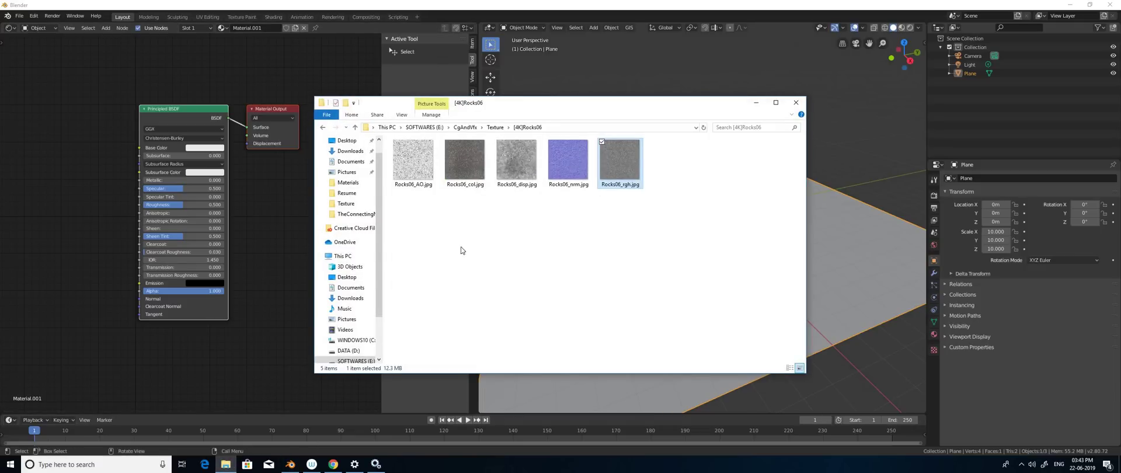
pyautogui.click(464, 174)
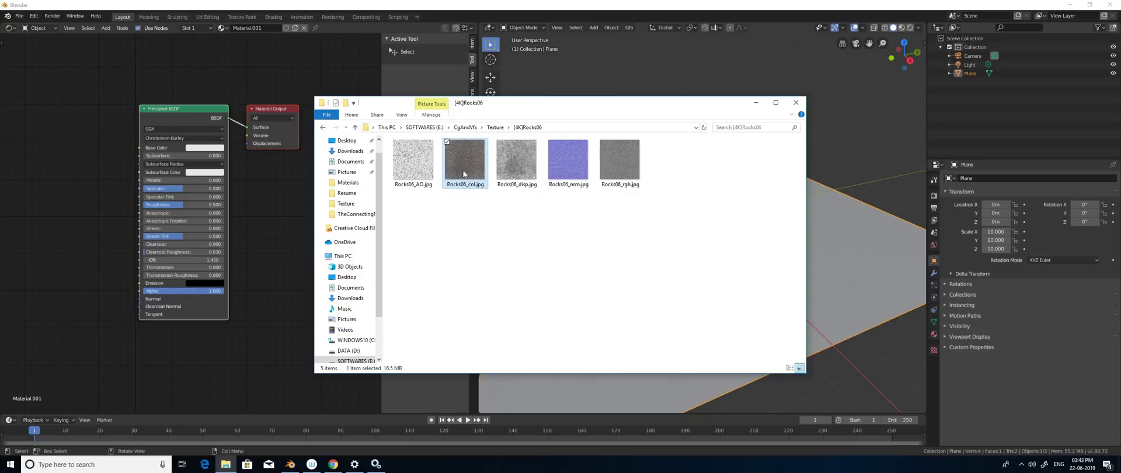
pyautogui.click(521, 168)
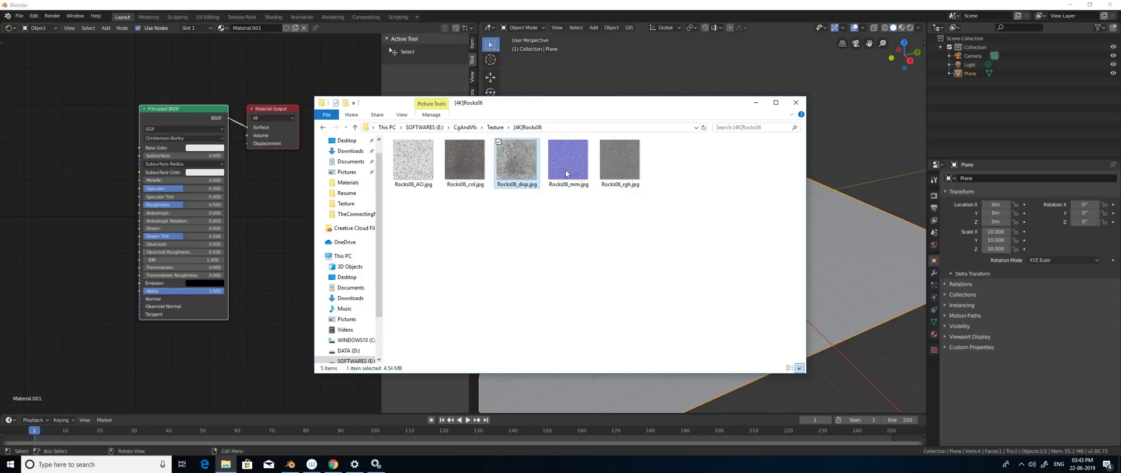
pyautogui.click(620, 166)
pyautogui.click(460, 165)
pyautogui.moveTo(35, 83); pyautogui.dragTo(35, 83)
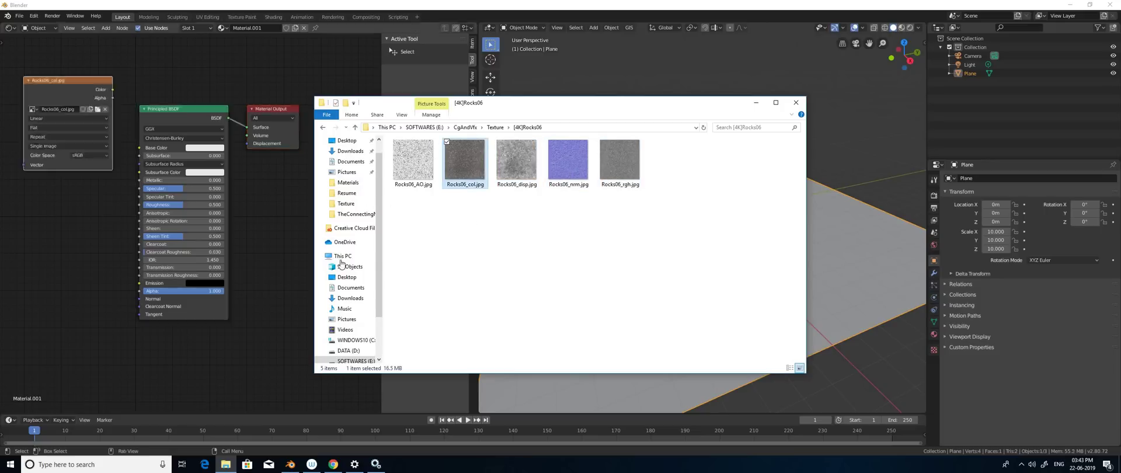
pyautogui.moveTo(514, 159); pyautogui.dragTo(170, 379)
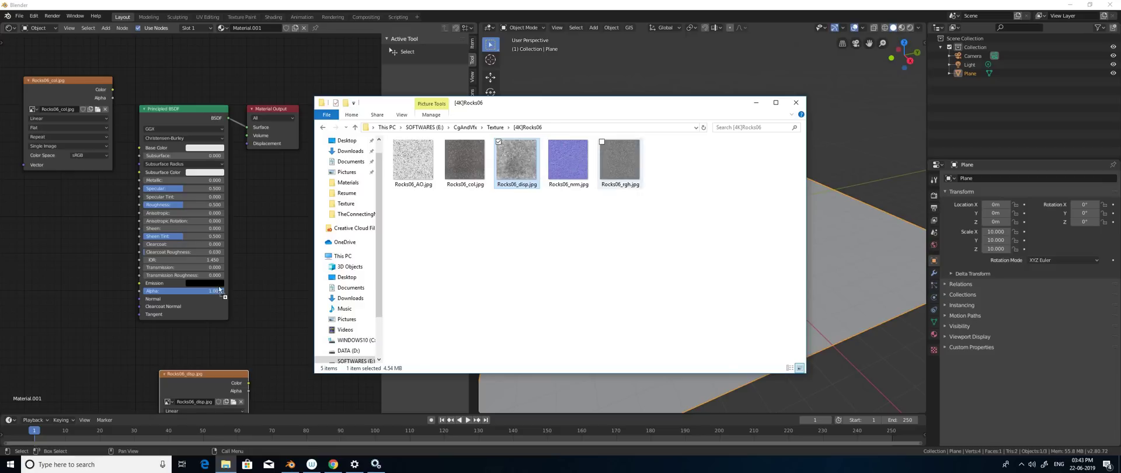
pyautogui.moveTo(29, 345); pyautogui.dragTo(29, 344)
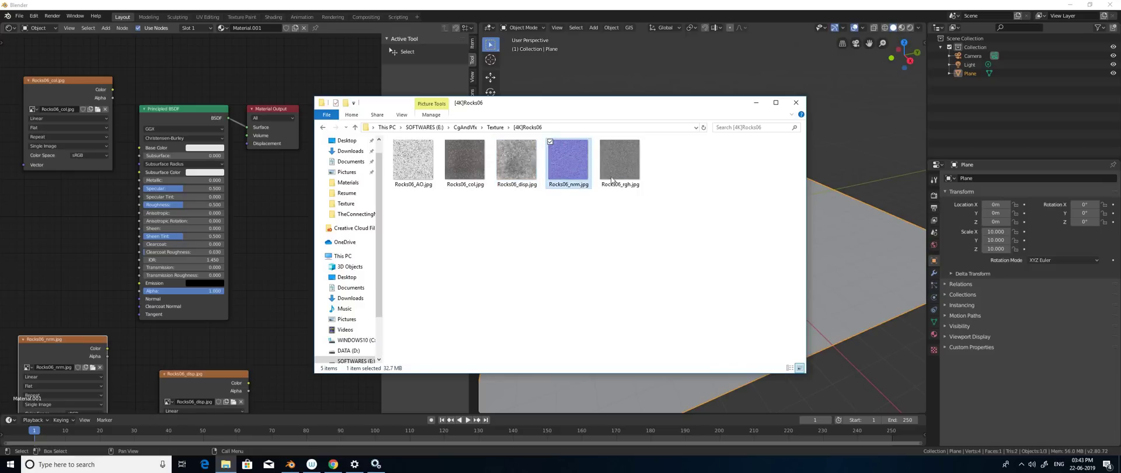
pyautogui.moveTo(614, 181); pyautogui.dragTo(39, 212)
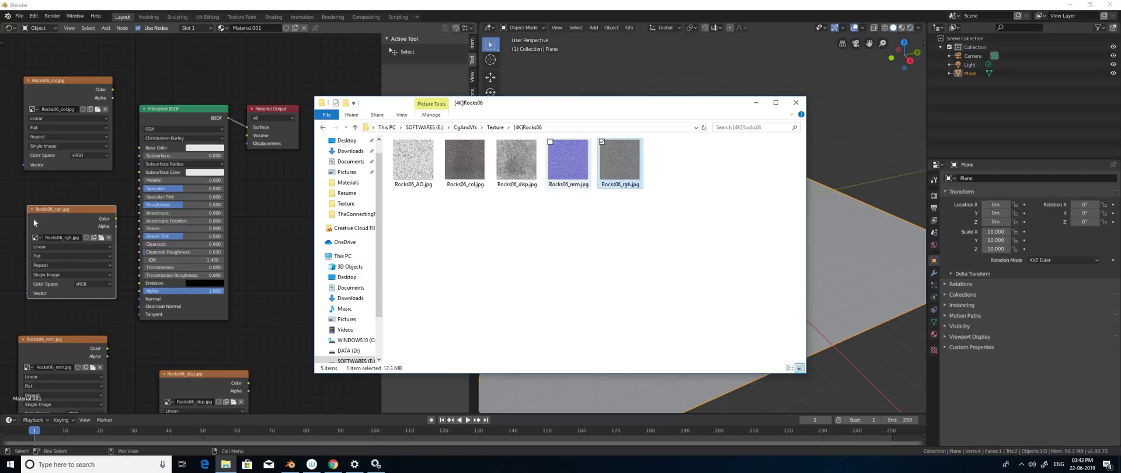
pyautogui.click(261, 193)
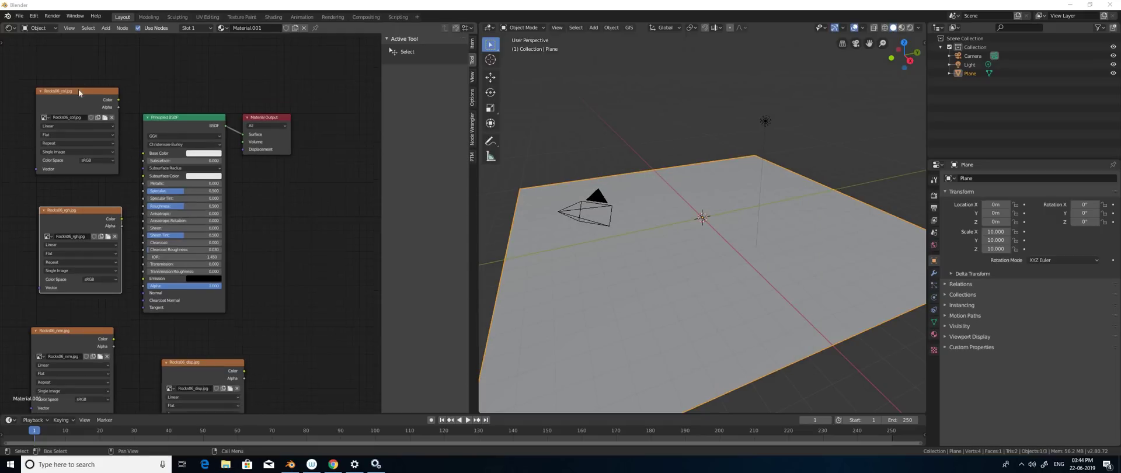
# - Link the col texture to Base Color and the rgh texture to Roughness
pyautogui.moveTo(44, 209); pyautogui.dragTo(42, 85)
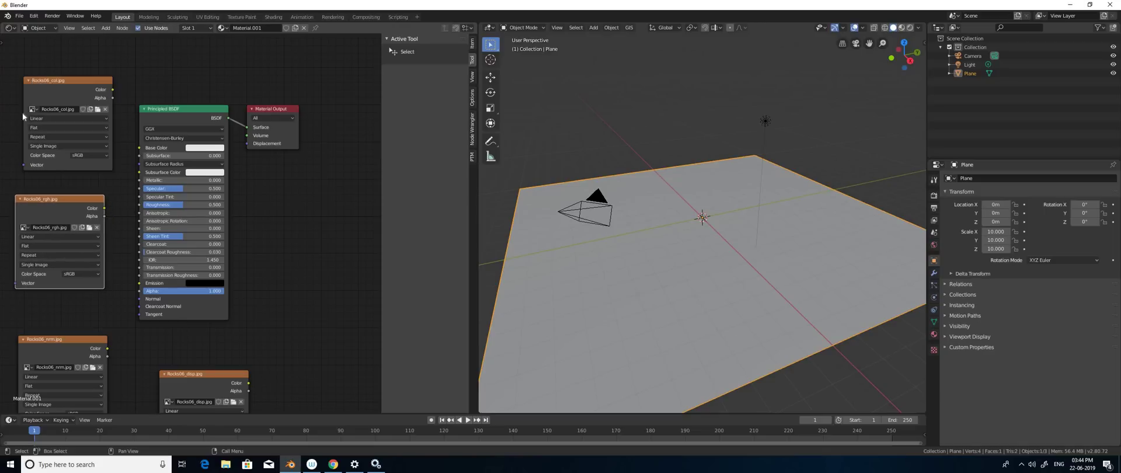
pyautogui.moveTo(24, 116); pyautogui.dragTo(16, 115)
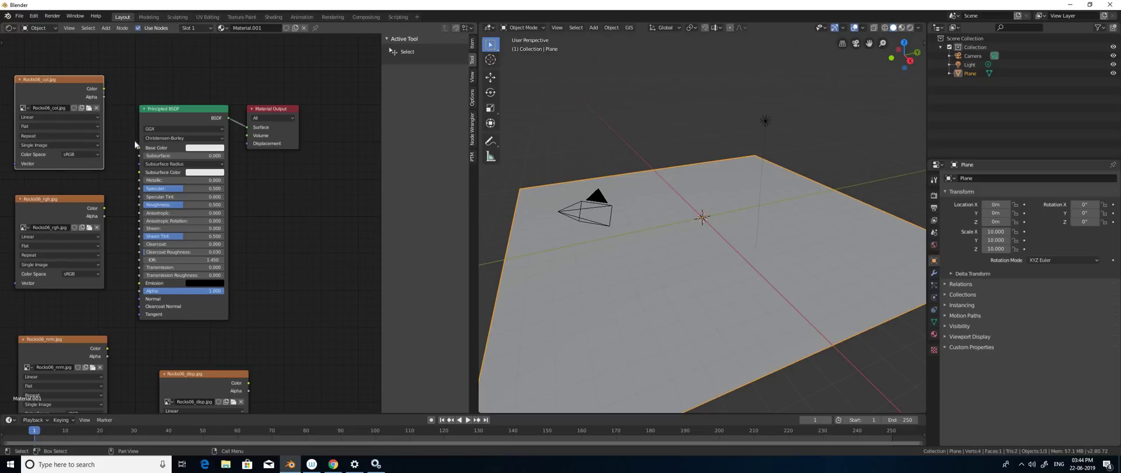
pyautogui.moveTo(139, 147); pyautogui.dragTo(104, 89)
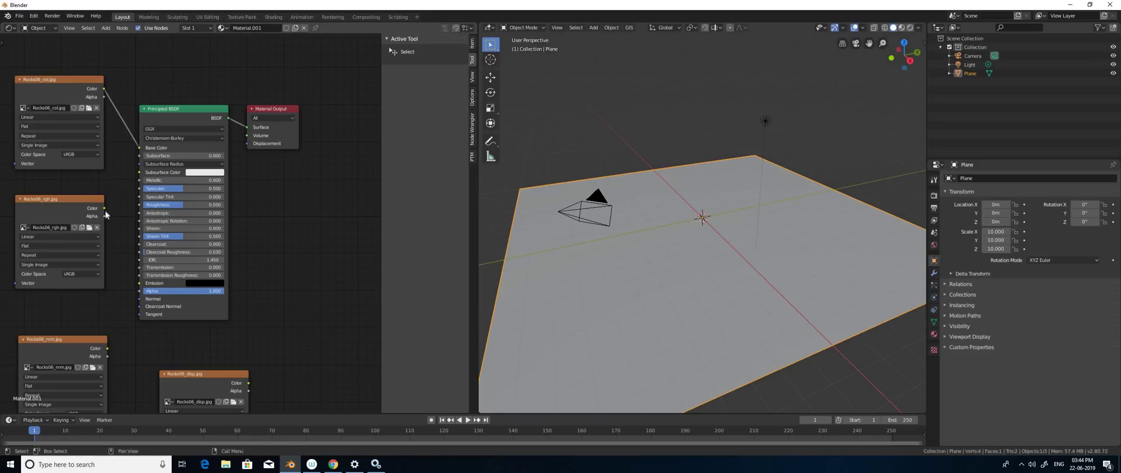
pyautogui.moveTo(140, 205); pyautogui.dragTo(104, 208)
# - Add a Normal Map node linking the nrm texture to the BSDF's Normal input
pyautogui.moveTo(60, 343); pyautogui.dragTo(24, 331)
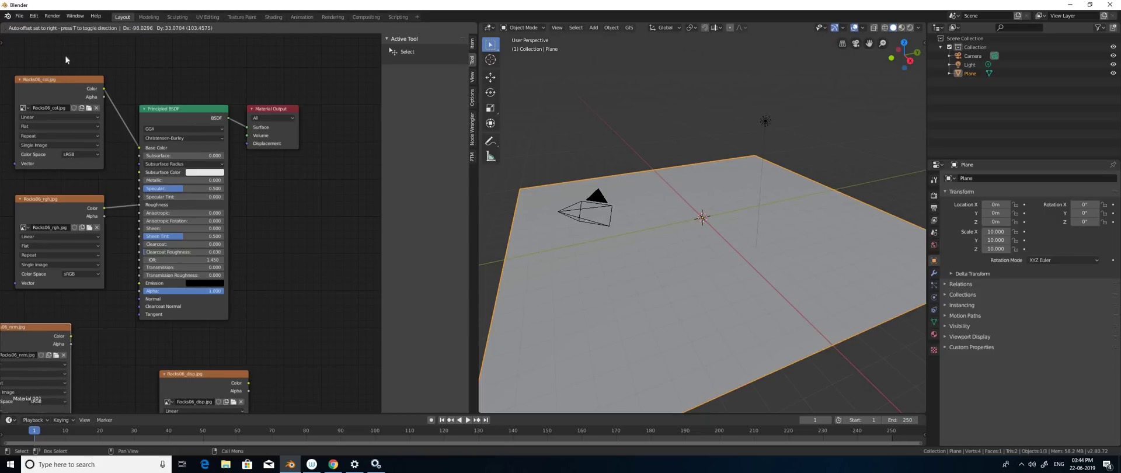
pyautogui.click(105, 28)
pyautogui.moveTo(120, 94)
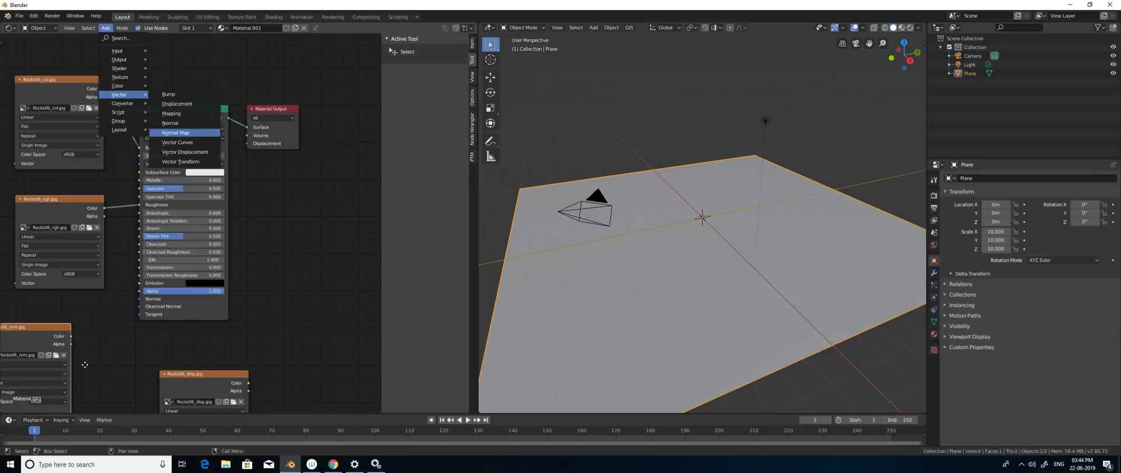
pyautogui.click(185, 132)
pyautogui.click(91, 322)
pyautogui.moveTo(70, 336); pyautogui.dragTo(88, 387)
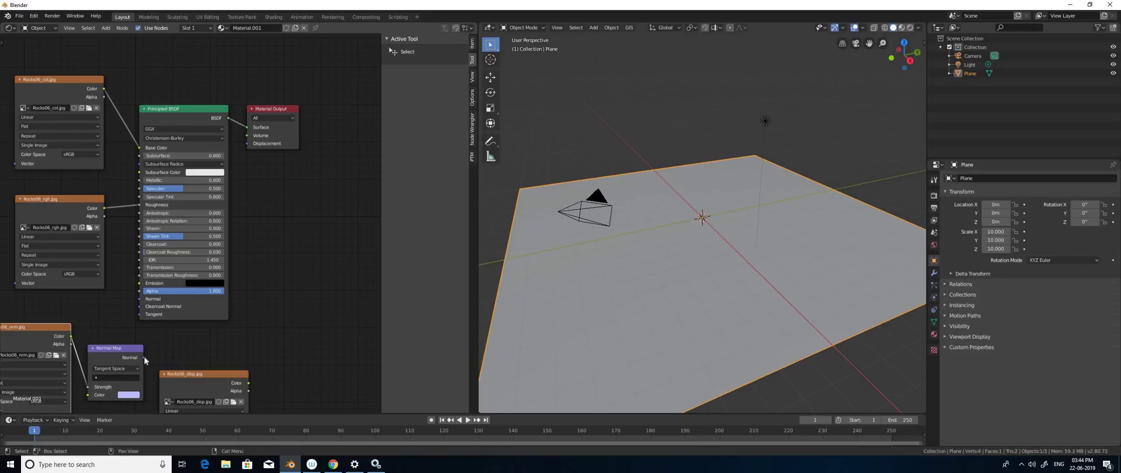
pyautogui.moveTo(143, 357); pyautogui.dragTo(139, 299)
pyautogui.moveTo(192, 109); pyautogui.dragTo(251, 100)
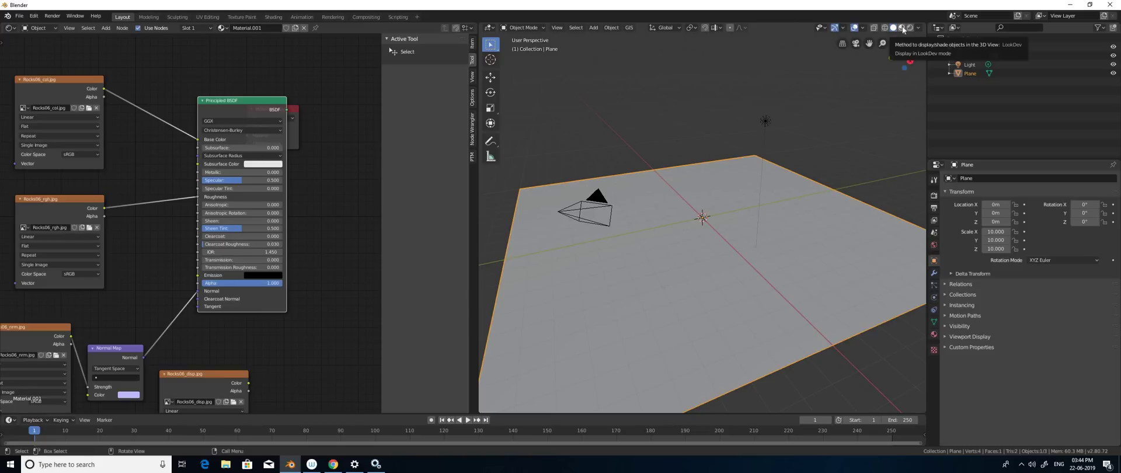
# - Switch the viewport to LookDev shading and move Material Output clear of the Principled BSDF
pyautogui.click(901, 27)
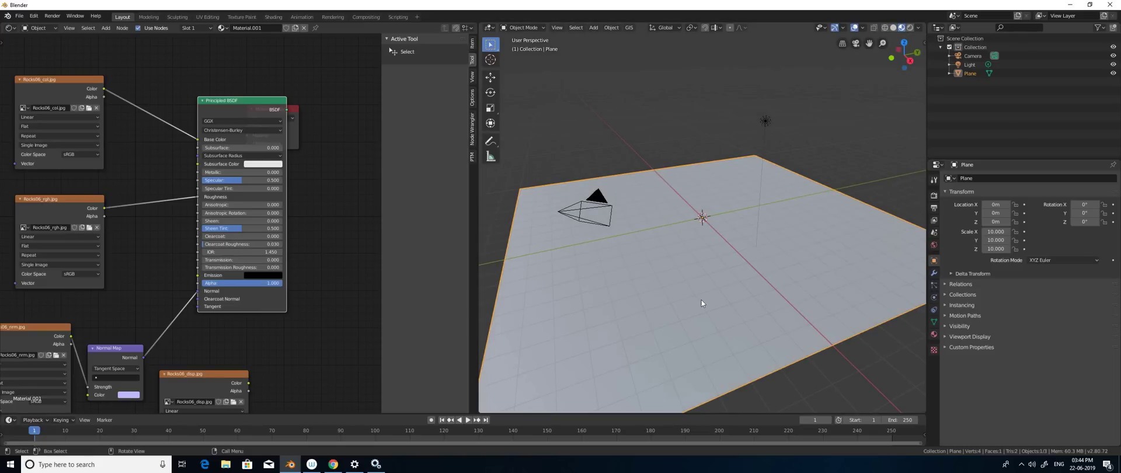
pyautogui.moveTo(697, 303); pyautogui.dragTo(640, 281, button='middle')
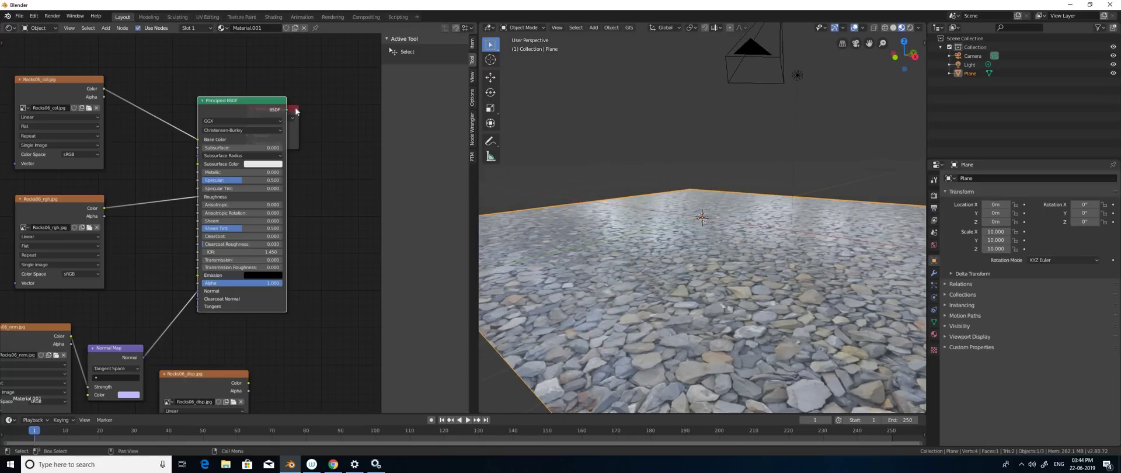
pyautogui.click(391, 158)
pyautogui.press('Home')
pyautogui.scroll(-5, 684, 291)
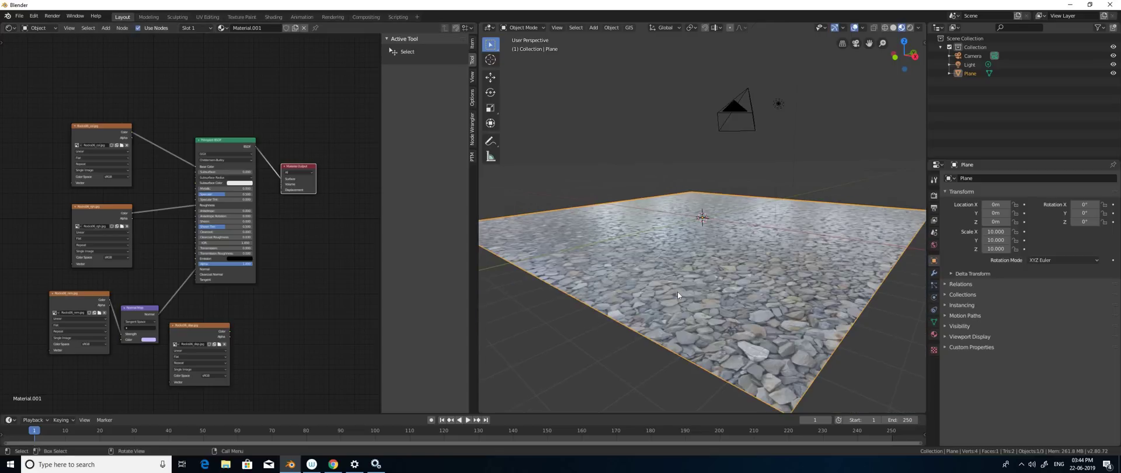
pyautogui.moveTo(677, 296); pyautogui.dragTo(656, 320, button='middle')
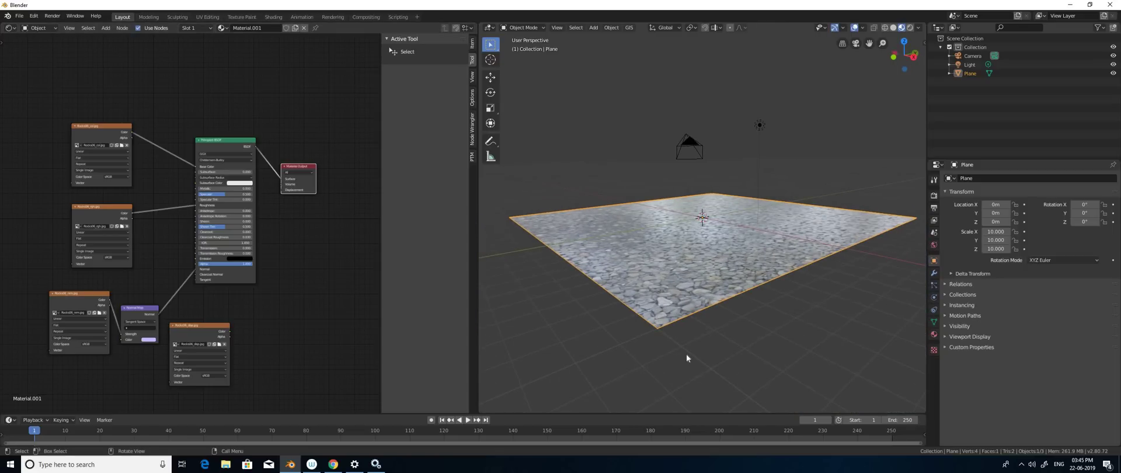
pyautogui.scroll(4, 686, 354)
pyautogui.scroll(-2, 686, 354)
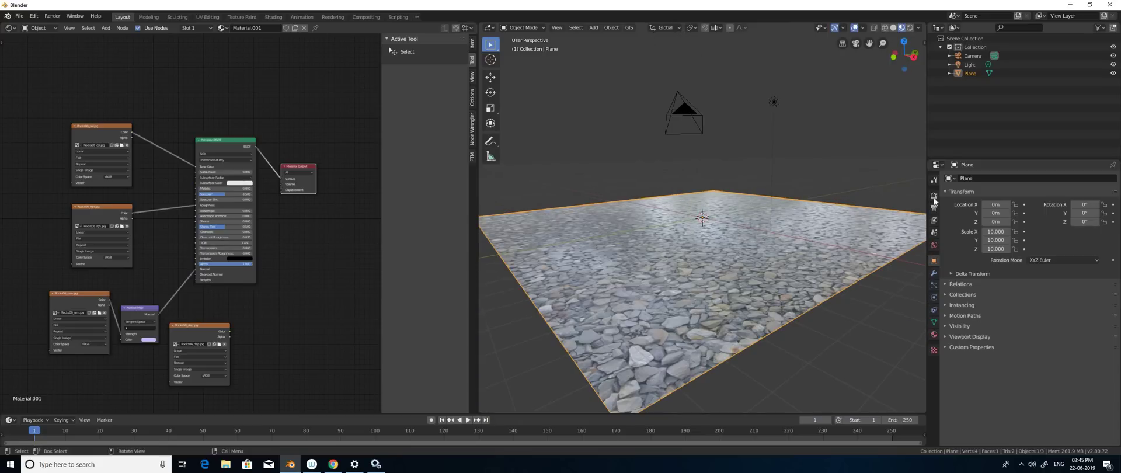
# - In Render Properties, choose the Cycles engine with the Experimental feature set
pyautogui.click(933, 196)
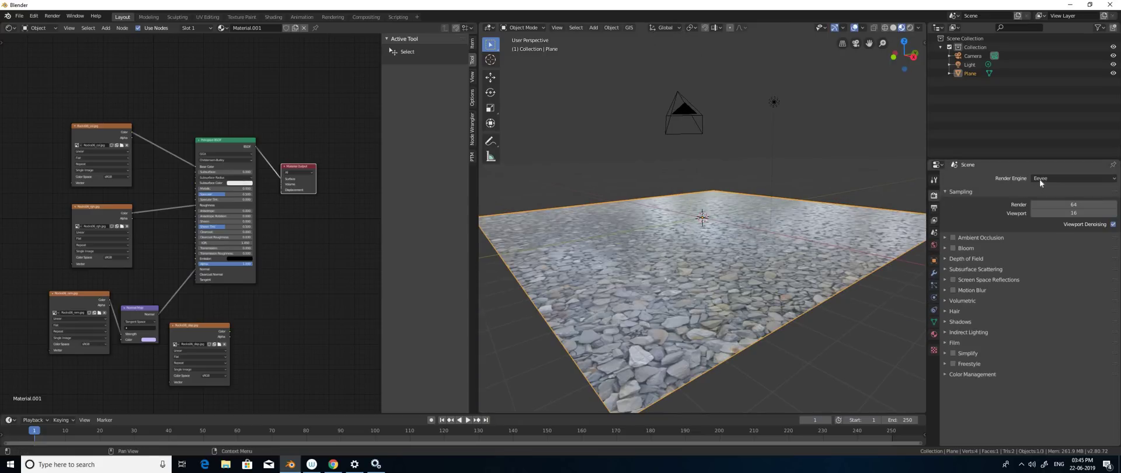
pyautogui.click(1040, 178)
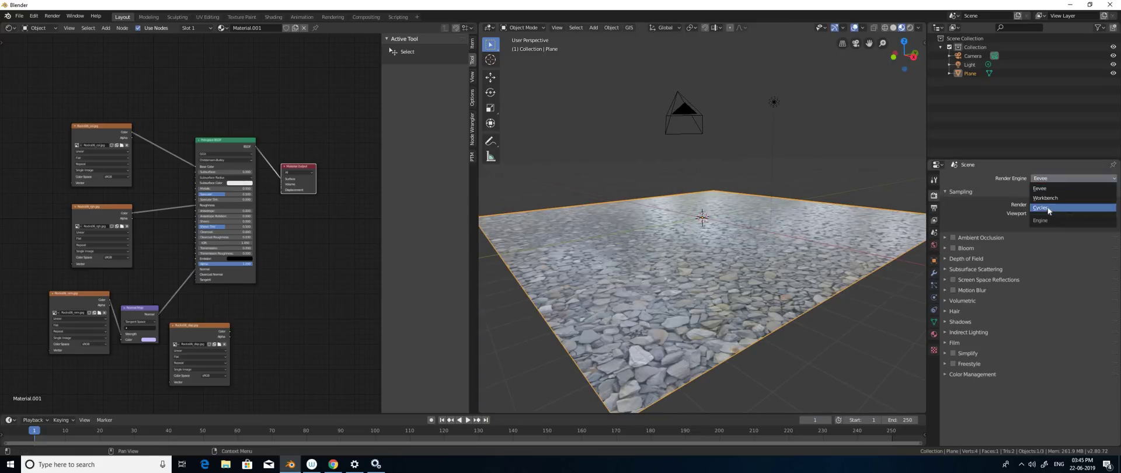
pyautogui.click(1048, 208)
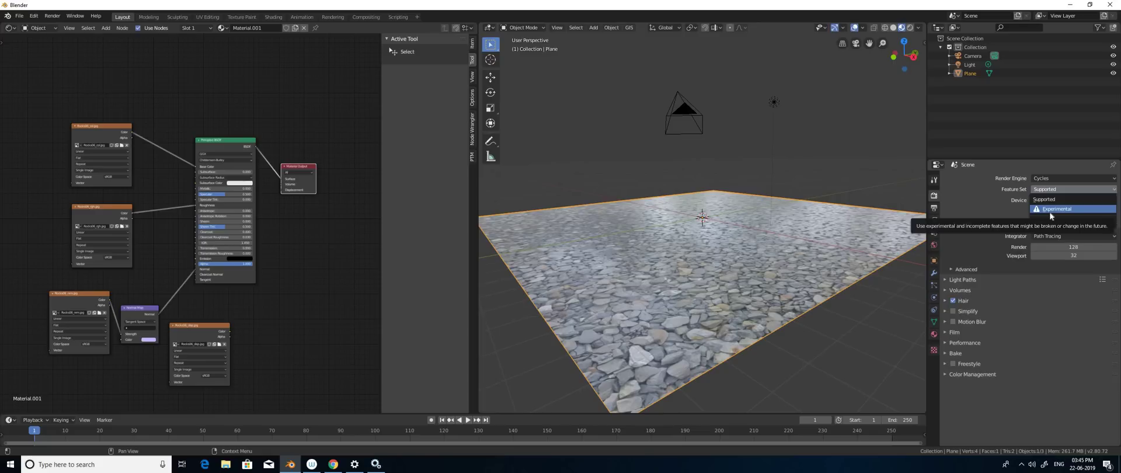
pyautogui.click(1050, 211)
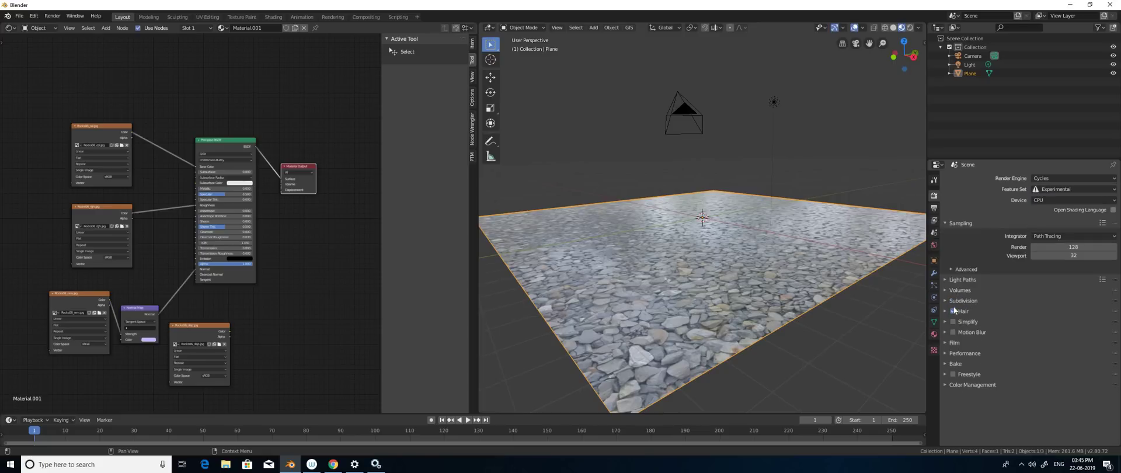
pyautogui.click(945, 301)
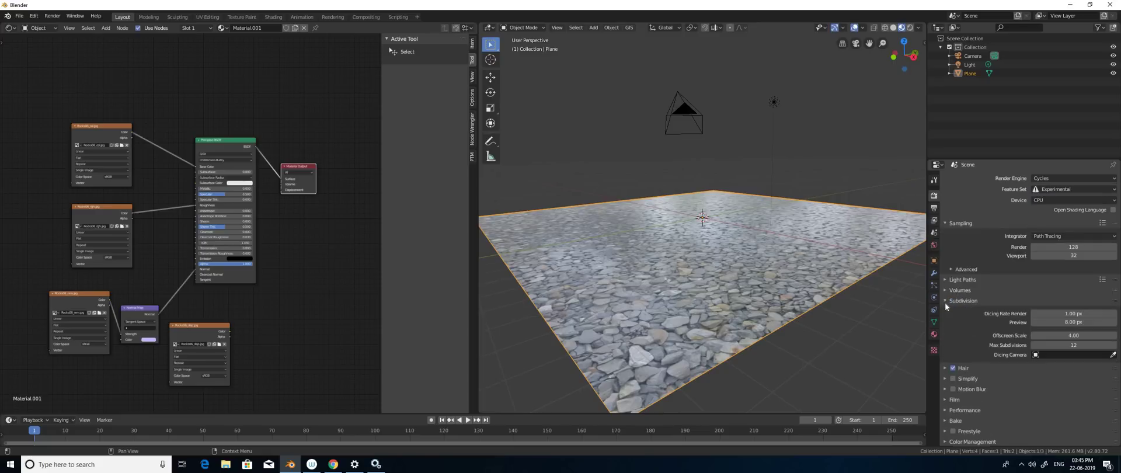
pyautogui.click(945, 302)
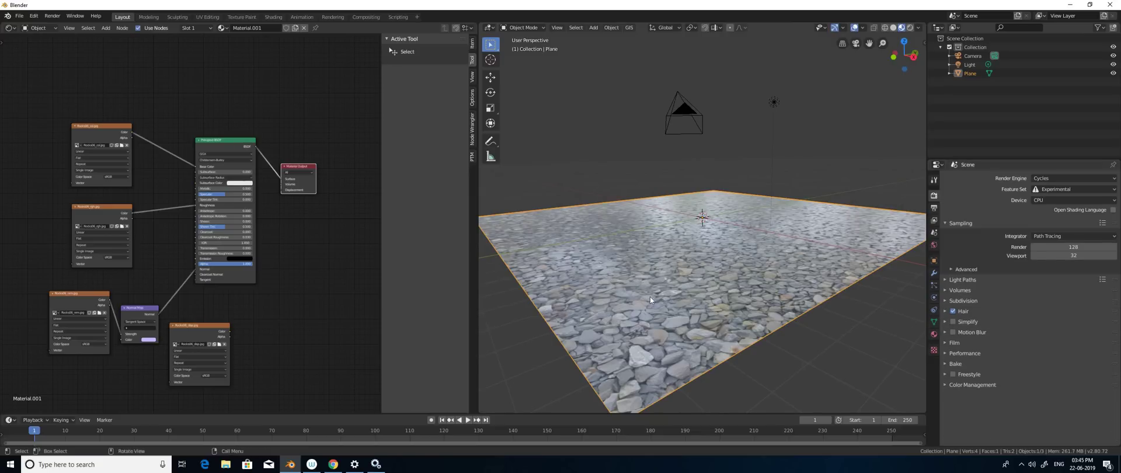
pyautogui.moveTo(656, 297); pyautogui.dragTo(654, 356, button='middle')
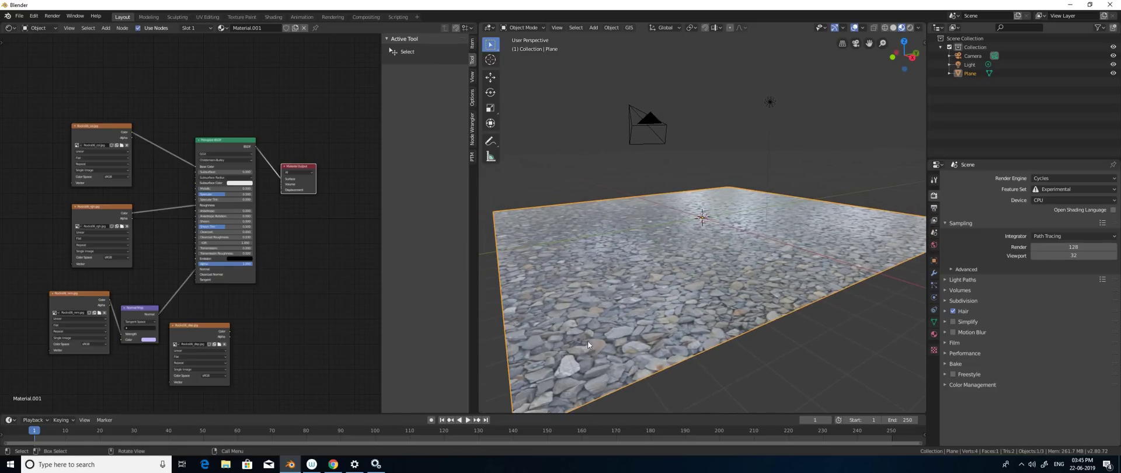
# - Turn on rendered preview and raise the World background colour's value to 0.473
pyautogui.click(909, 28)
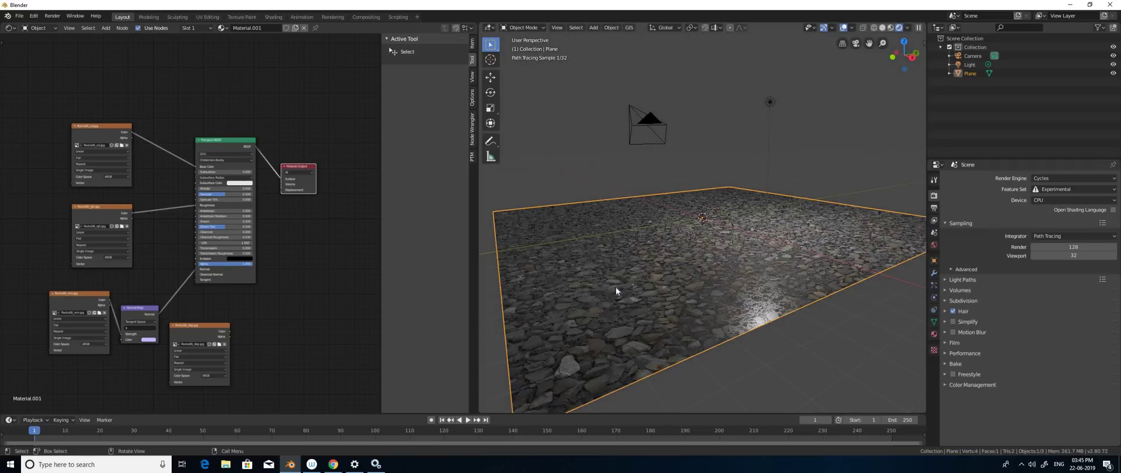
pyautogui.moveTo(621, 289); pyautogui.dragTo(958, 286, button='middle')
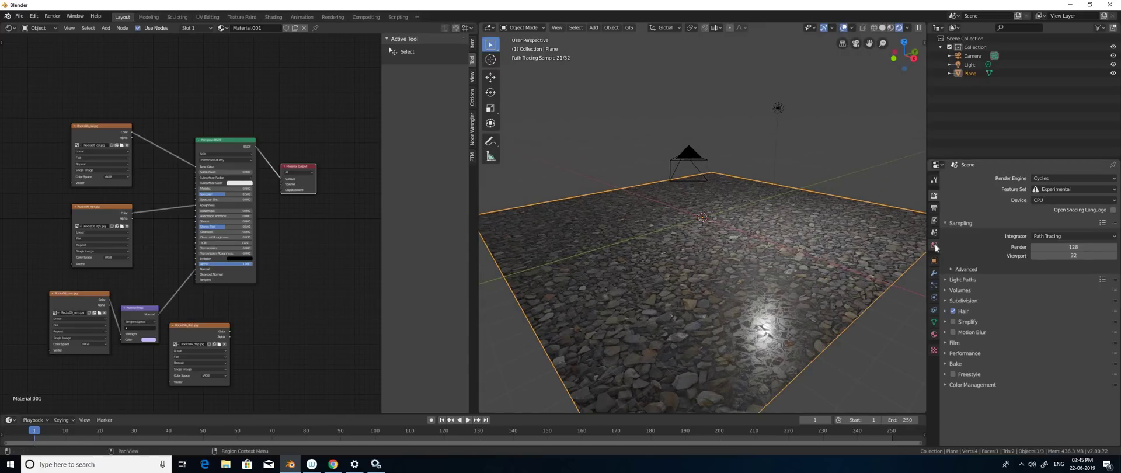
pyautogui.click(934, 246)
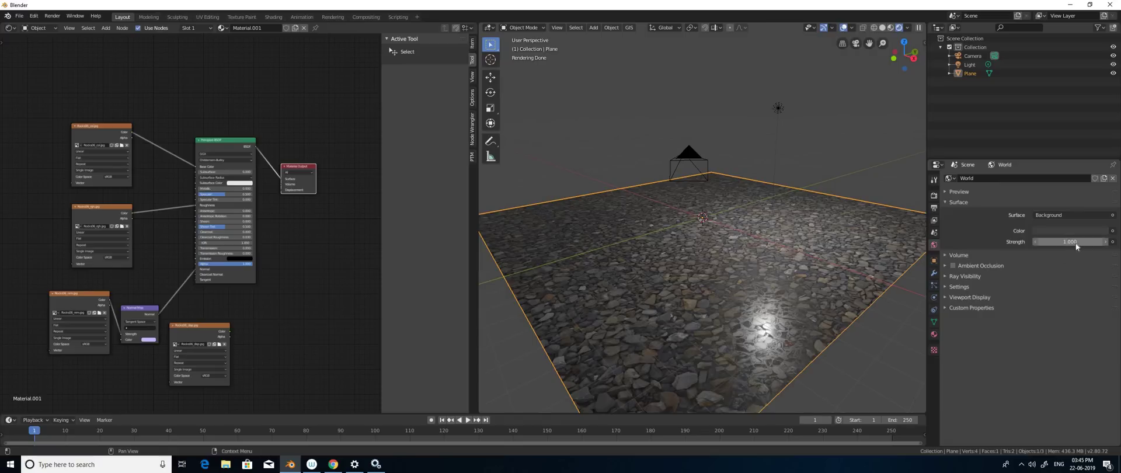
pyautogui.click(1071, 230)
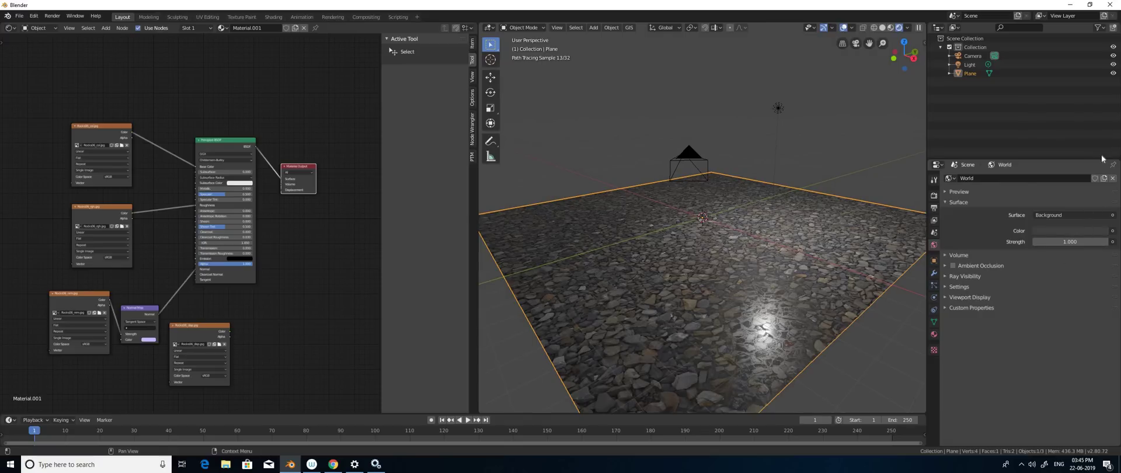
pyautogui.click(1071, 231)
pyautogui.moveTo(1045, 209); pyautogui.dragTo(1074, 209)
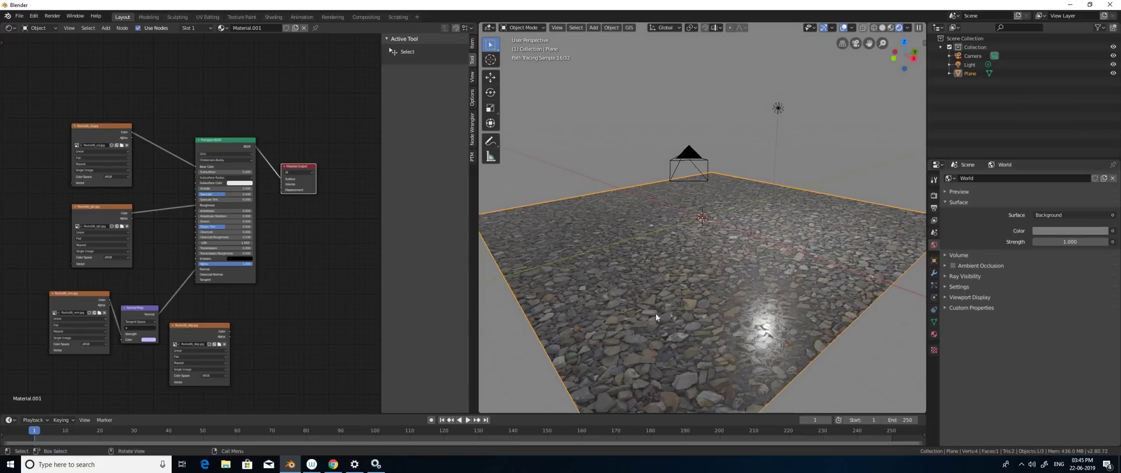
pyautogui.moveTo(655, 313); pyautogui.dragTo(652, 321, button='middle')
pyautogui.scroll(4, 653, 321)
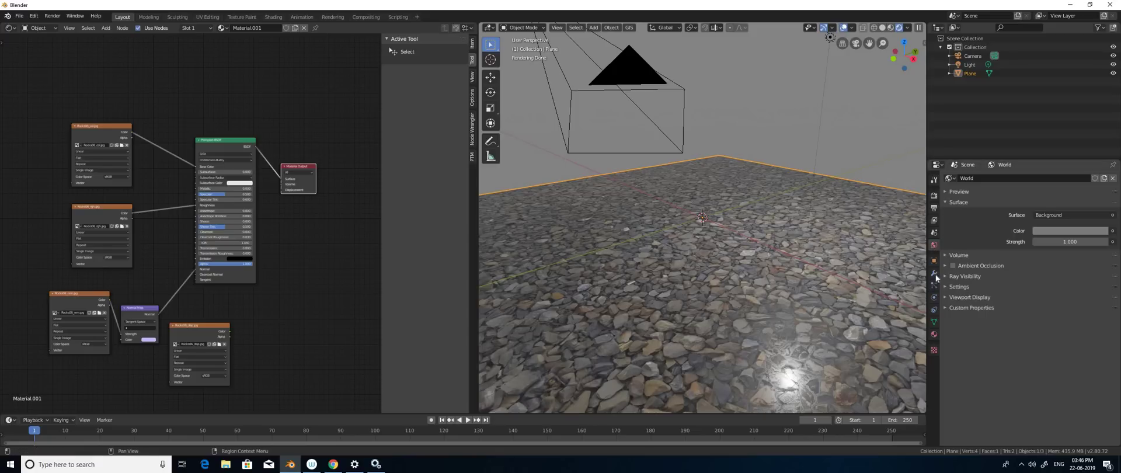
# - Add a Subdivision Surface modifier to the plane and set it to Simple
pyautogui.keyDown('ctrl'); pyautogui.scroll(-2, 984, 174); pyautogui.keyUp('ctrl')
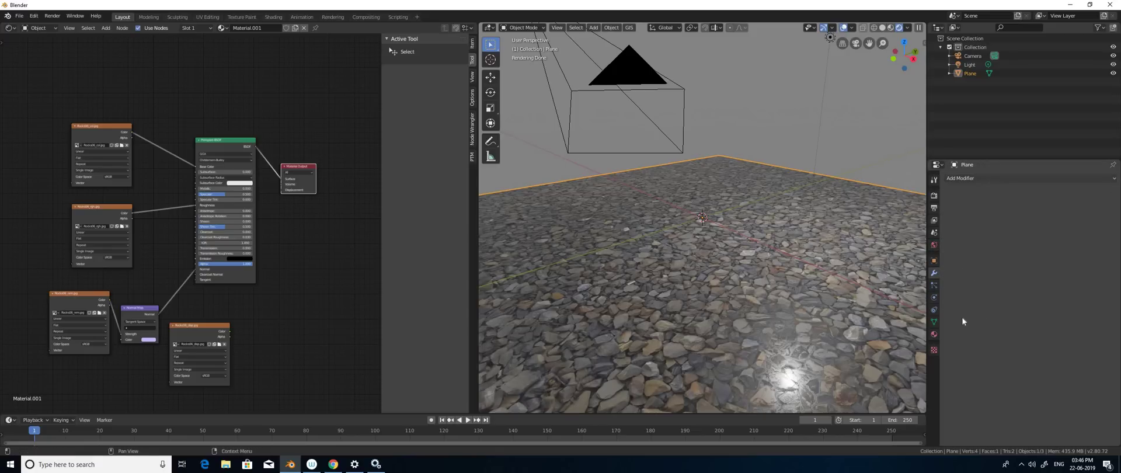
pyautogui.hotkey('shift', 'a')
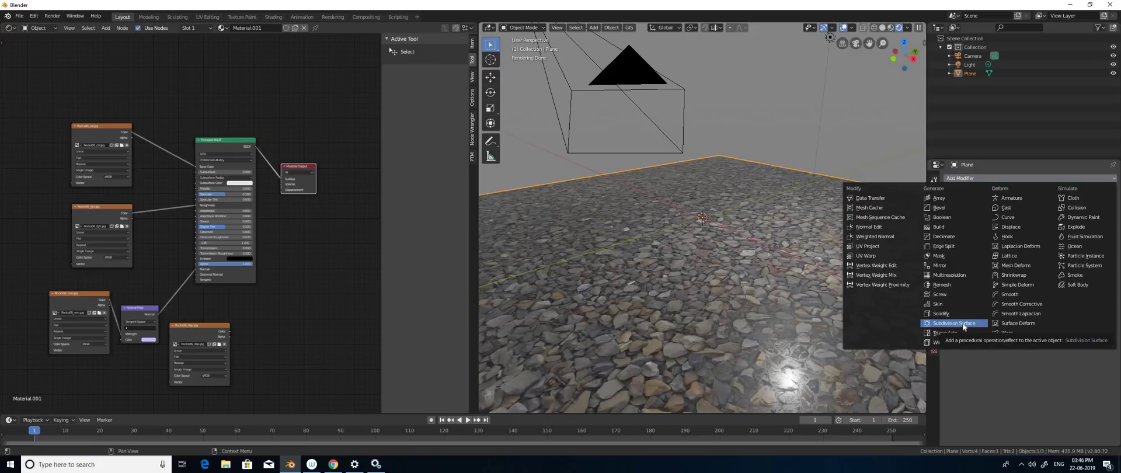
pyautogui.click(962, 323)
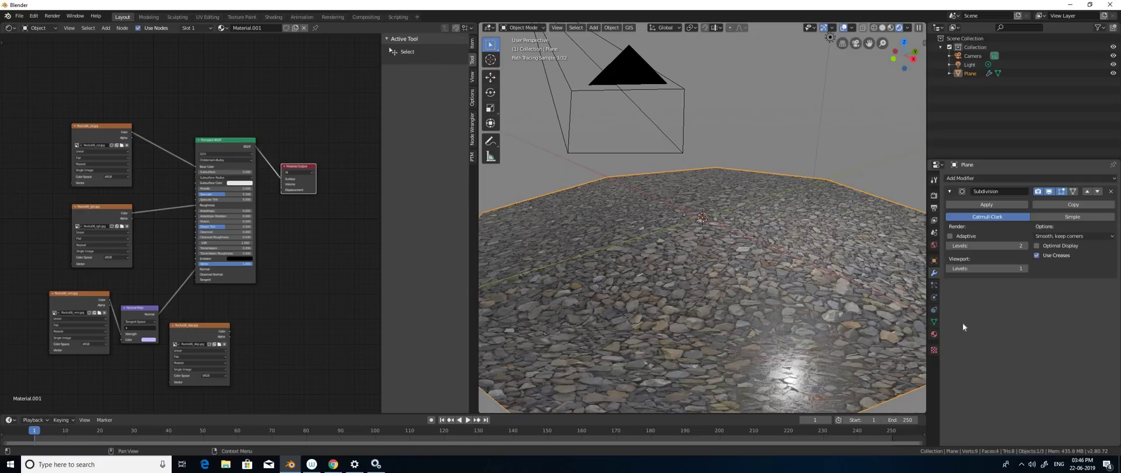
pyautogui.click(1080, 216)
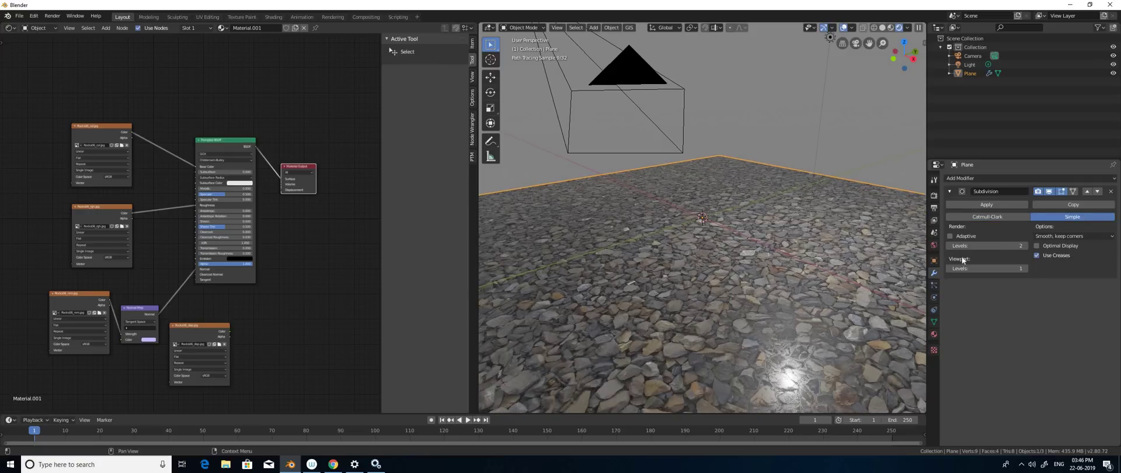
pyautogui.scroll(-6, 818, 300)
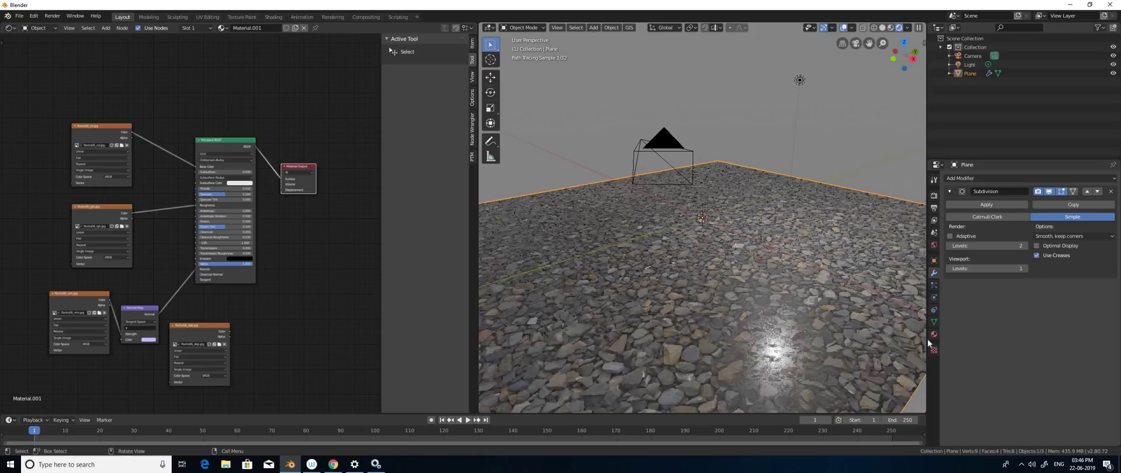
# - In the material's Settings, change Surface Displacement from Bump Only to Displacement Only
pyautogui.click(933, 335)
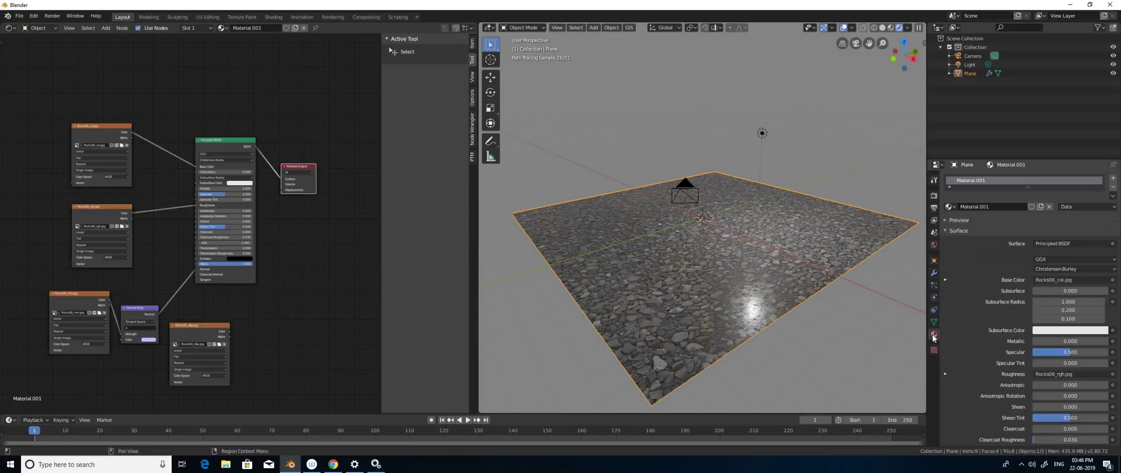
pyautogui.click(945, 230)
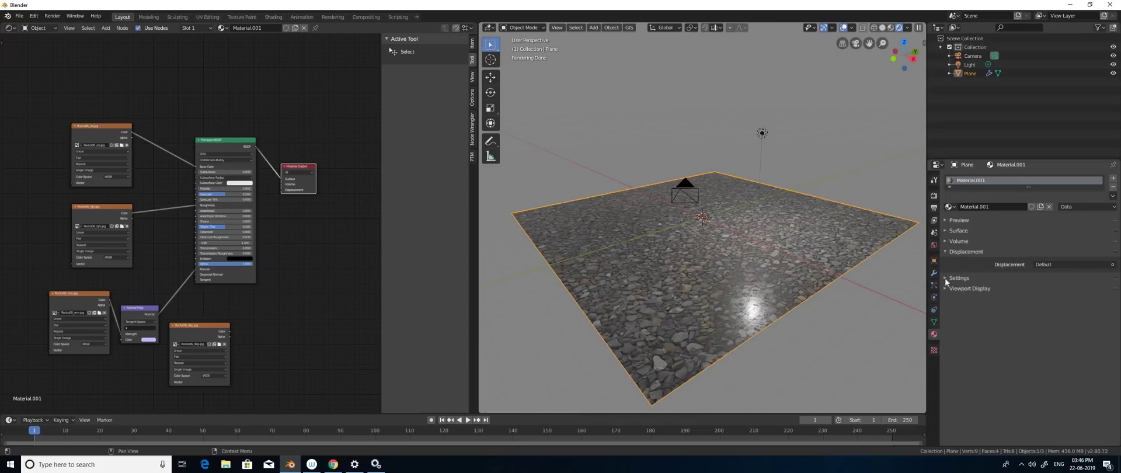
pyautogui.click(946, 278)
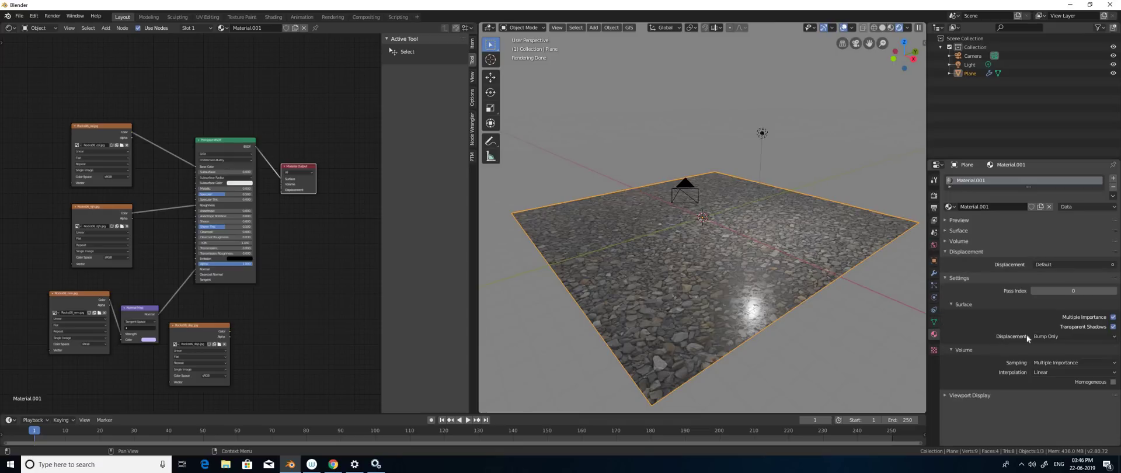
pyautogui.click(1069, 337)
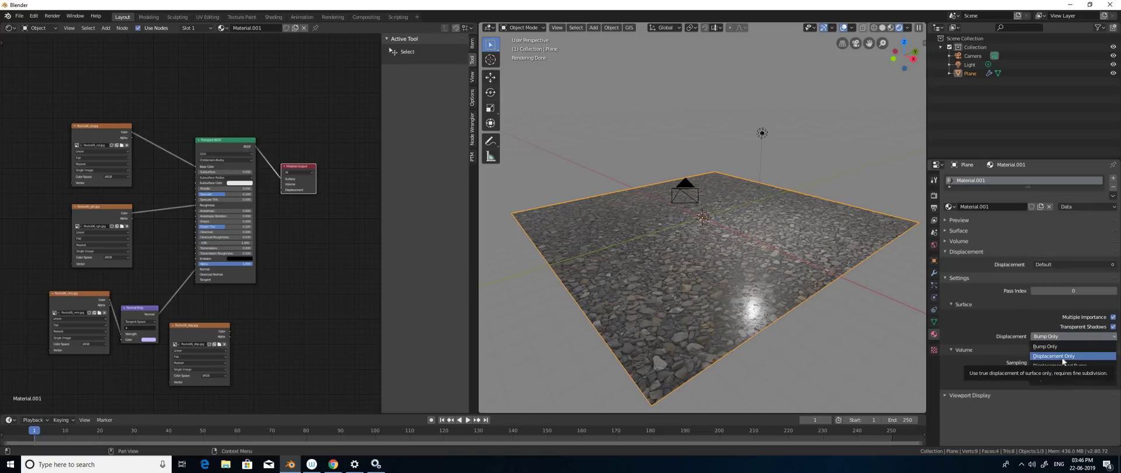
pyautogui.click(1063, 356)
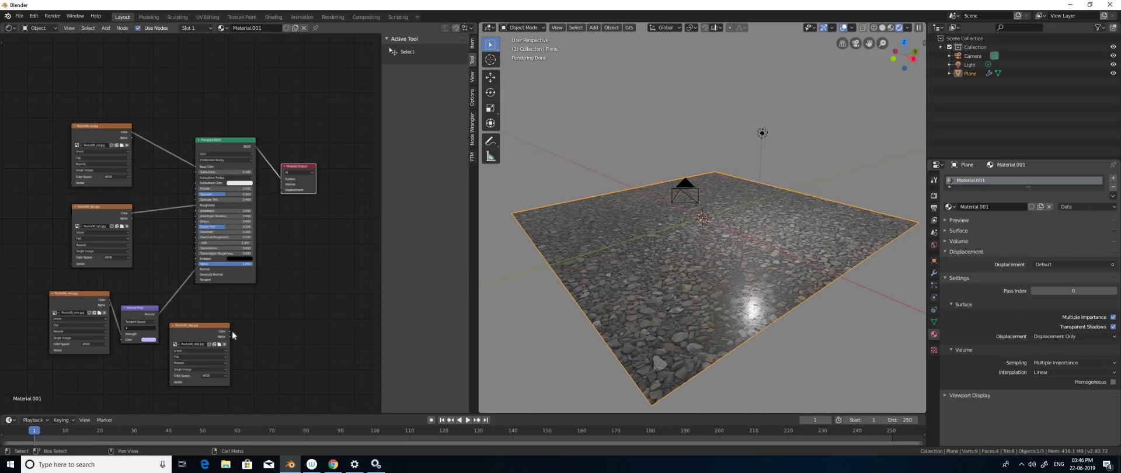
pyautogui.moveTo(230, 331); pyautogui.dragTo(285, 192)
# - Link Rocks06_disp.jpg Color to Material Output Displacement and orbit to inspect the raised rocks
pyautogui.scroll(2, 293, 205)
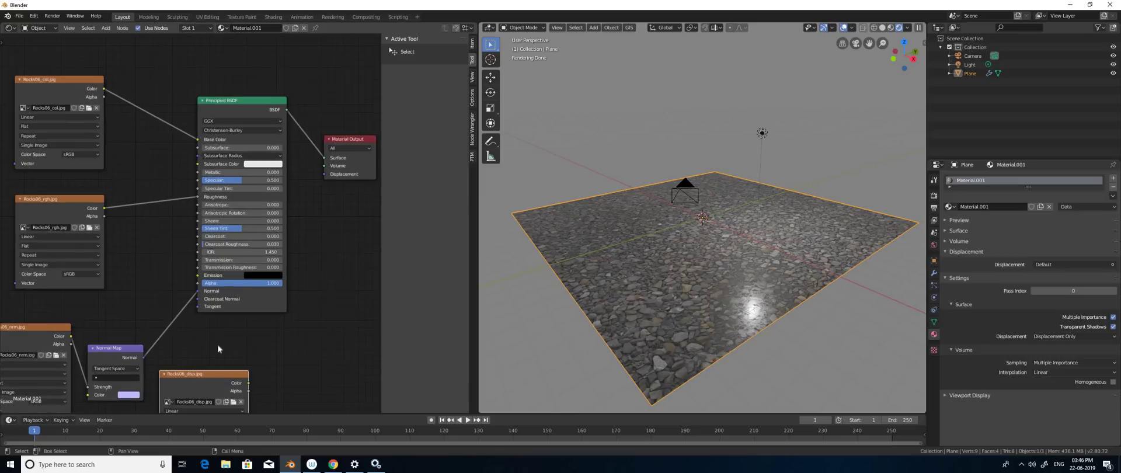
pyautogui.moveTo(251, 383); pyautogui.dragTo(204, 368, button='middle')
pyautogui.moveTo(275, 158); pyautogui.dragTo(201, 367)
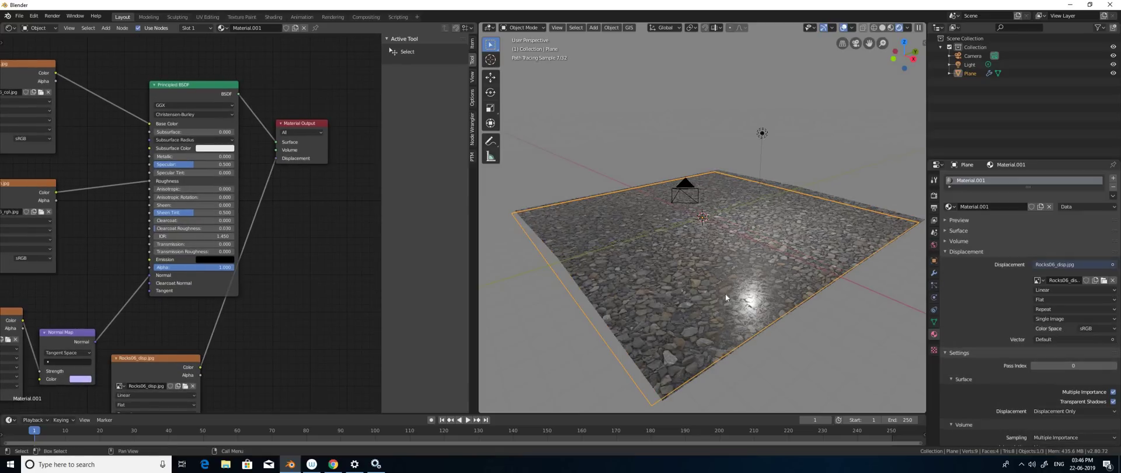
pyautogui.moveTo(719, 279); pyautogui.dragTo(639, 290, button='middle')
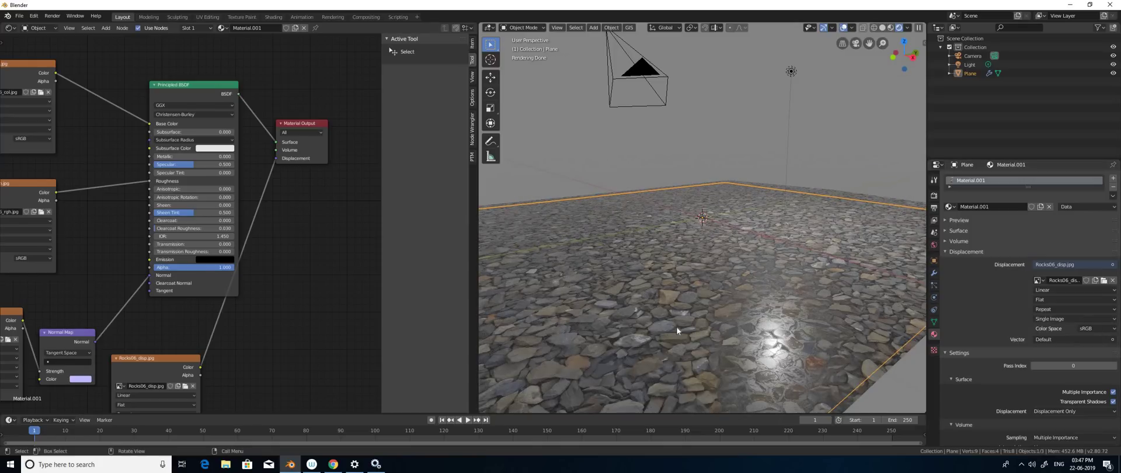
pyautogui.scroll(-3, 881, 326)
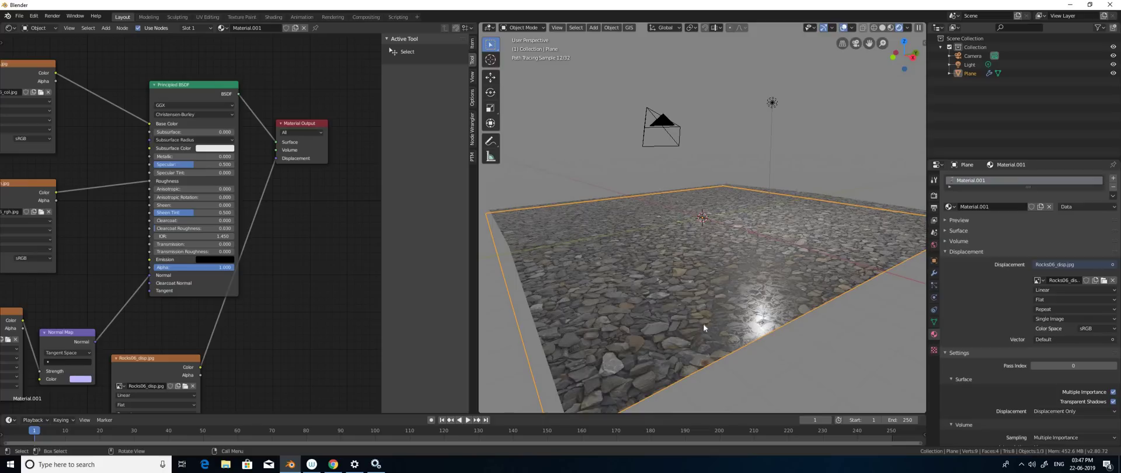
pyautogui.moveTo(703, 324); pyautogui.dragTo(777, 335, button='middle')
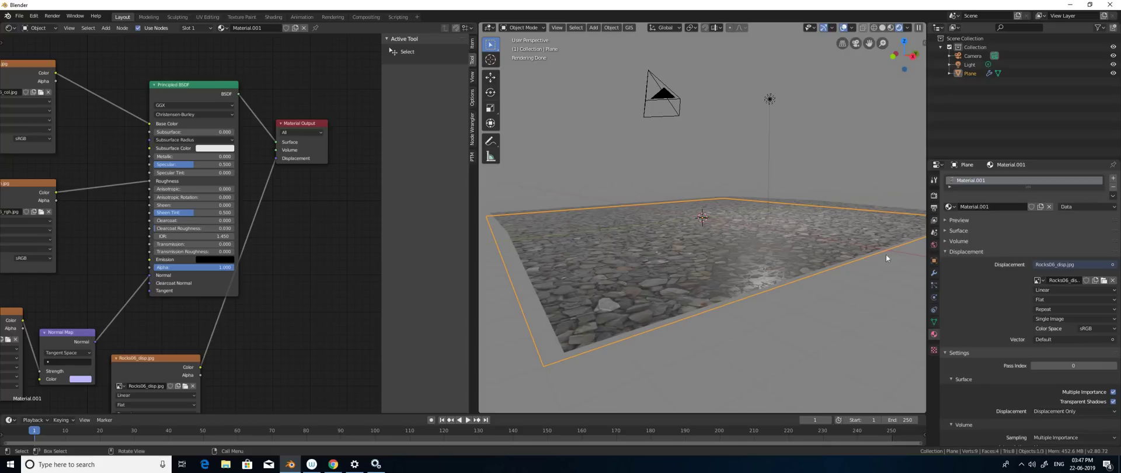
# - Enable Adaptive in the plane's Subdivision modifier and orbit to inspect the raised slate-like rocks
pyautogui.click(933, 273)
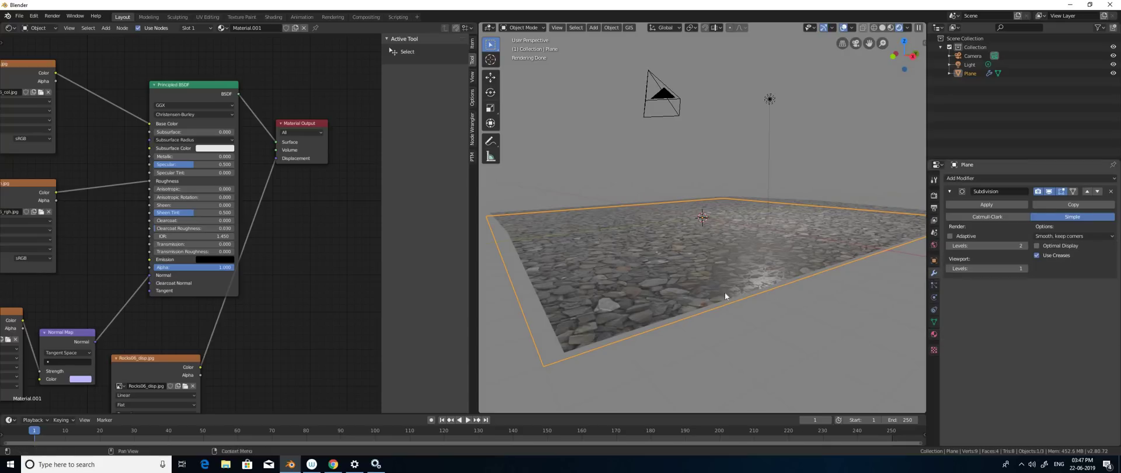
pyautogui.click(949, 235)
pyautogui.moveTo(619, 275); pyautogui.dragTo(692, 323, button='middle')
pyautogui.moveTo(626, 314); pyautogui.dragTo(685, 317, button='middle')
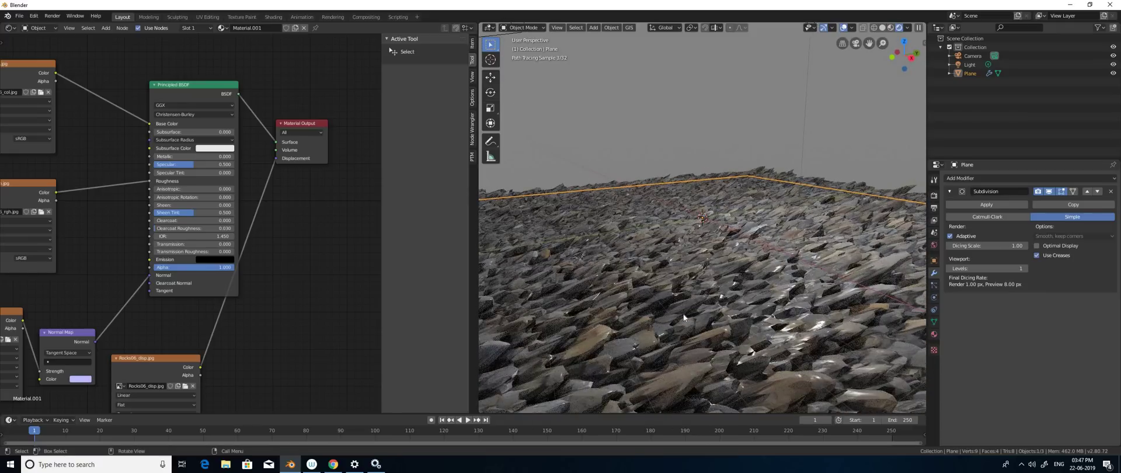